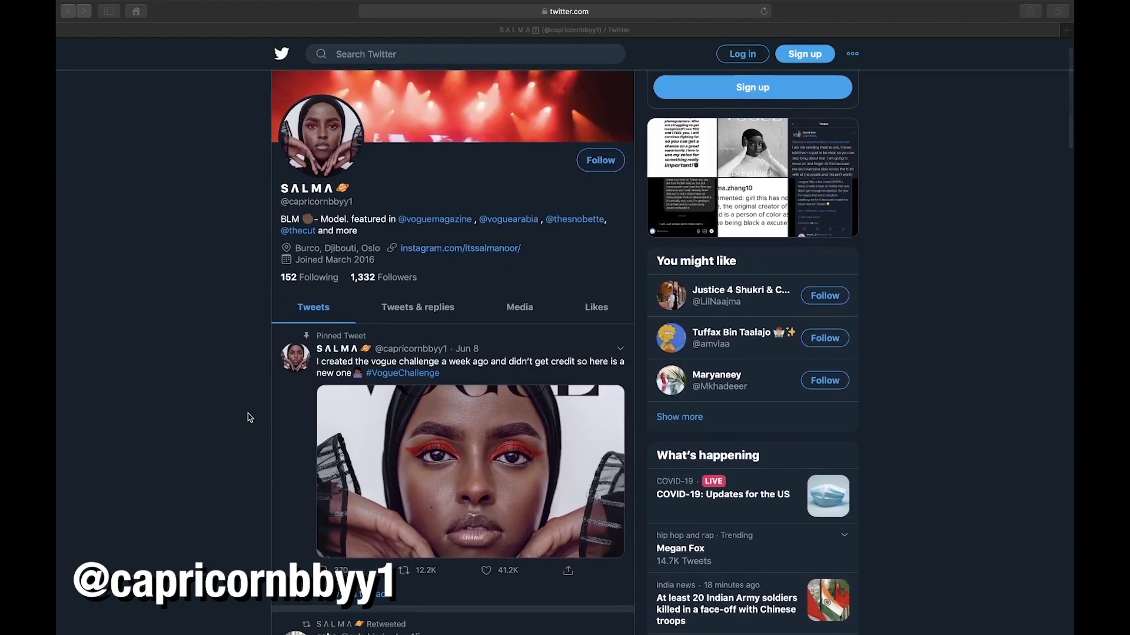
View the pinned tweet's Vogue cover at full size and open the #VogueChallenge hashtag results
click(406, 409)
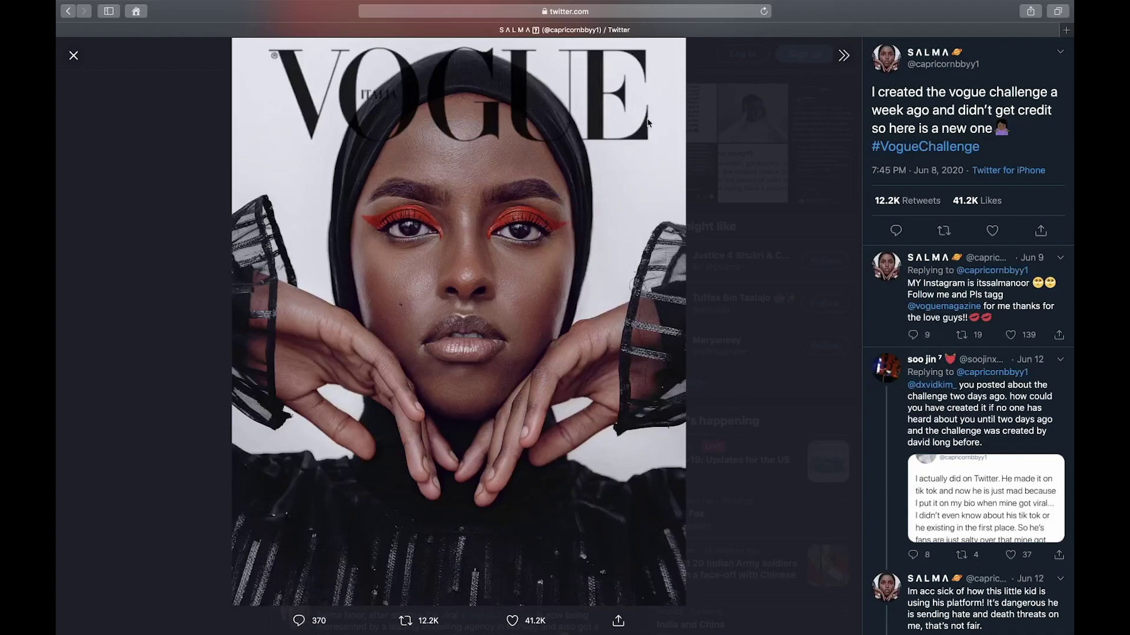
click(198, 286)
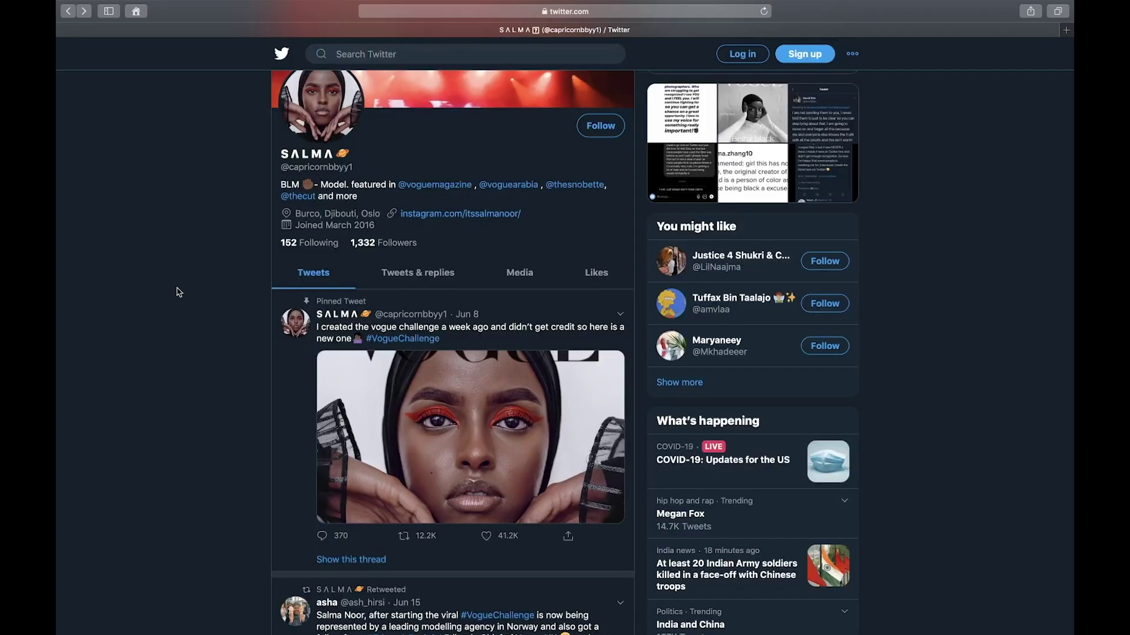
click(383, 340)
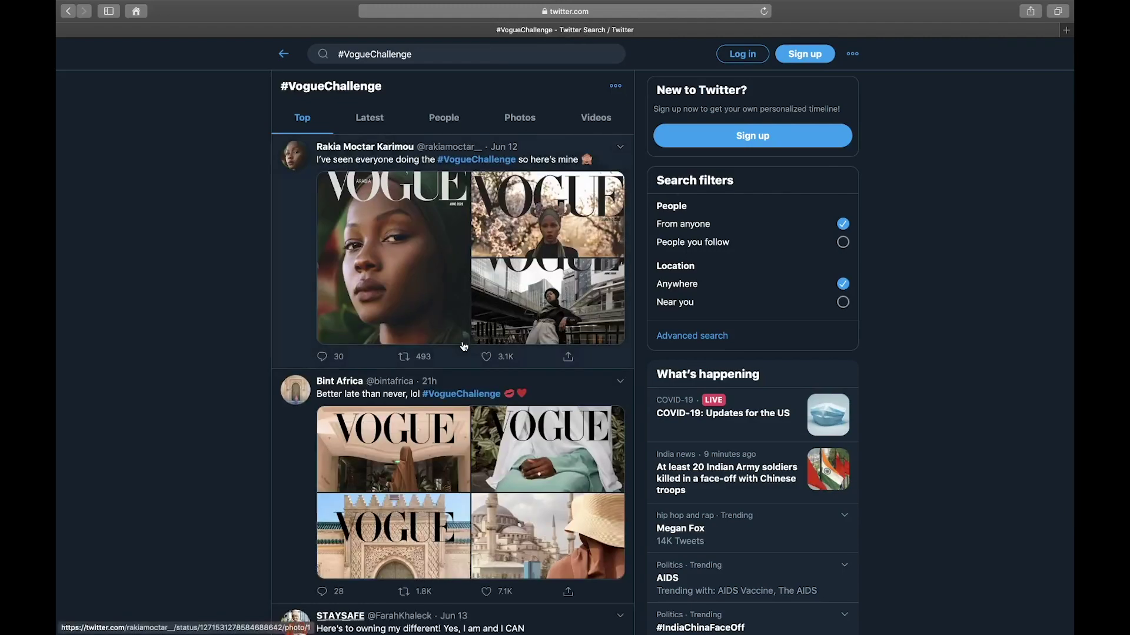
Browse the #VogueChallenge posts and examine example covers at full size for logo placement and text styling
scroll(463, 347, down, 1)
click(407, 243)
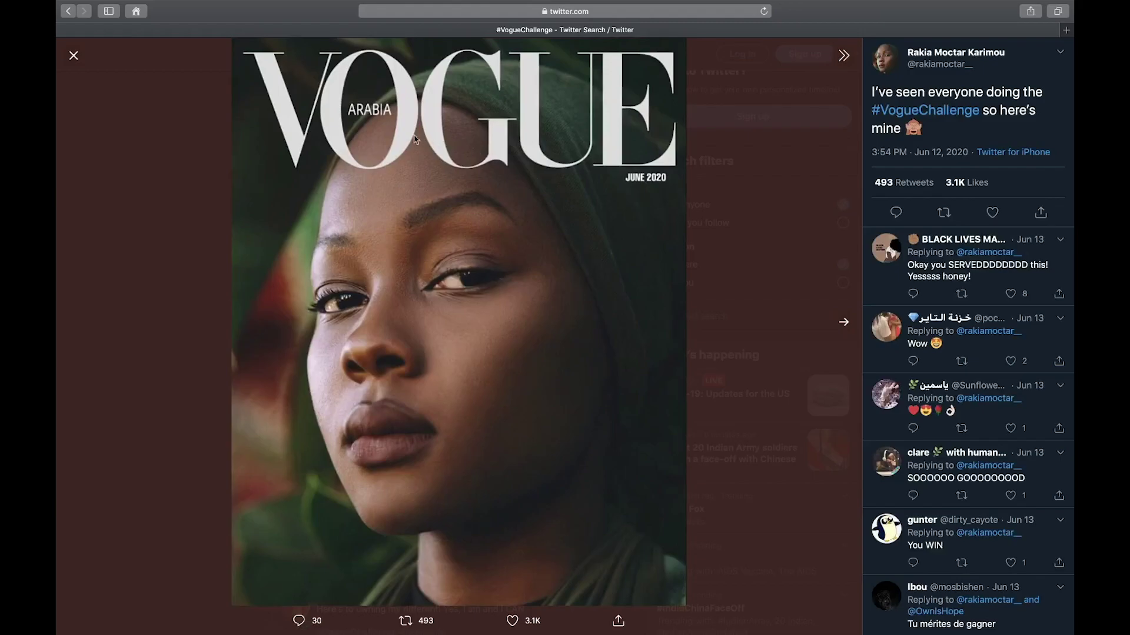
click(723, 183)
scroll(616, 302, down, 10)
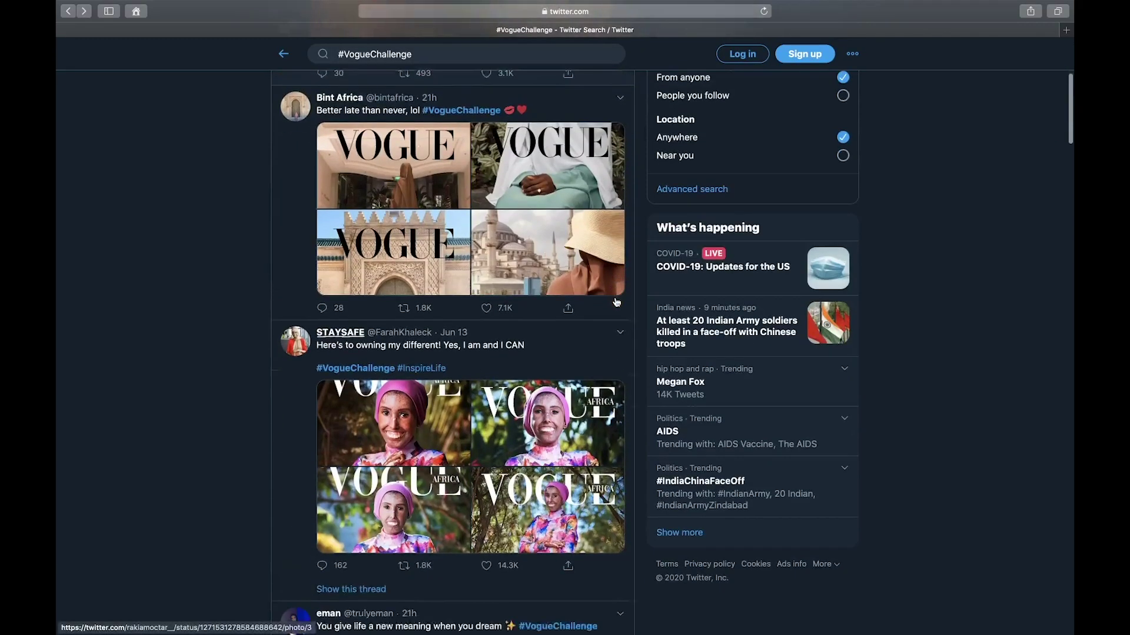
scroll(616, 303, down, 15)
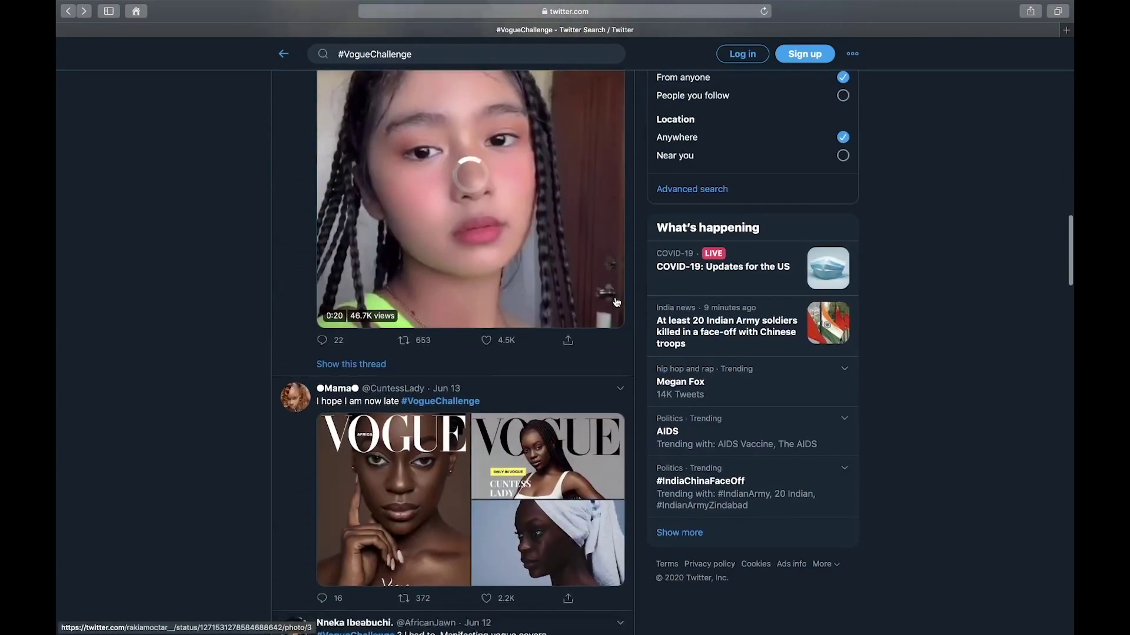
click(595, 292)
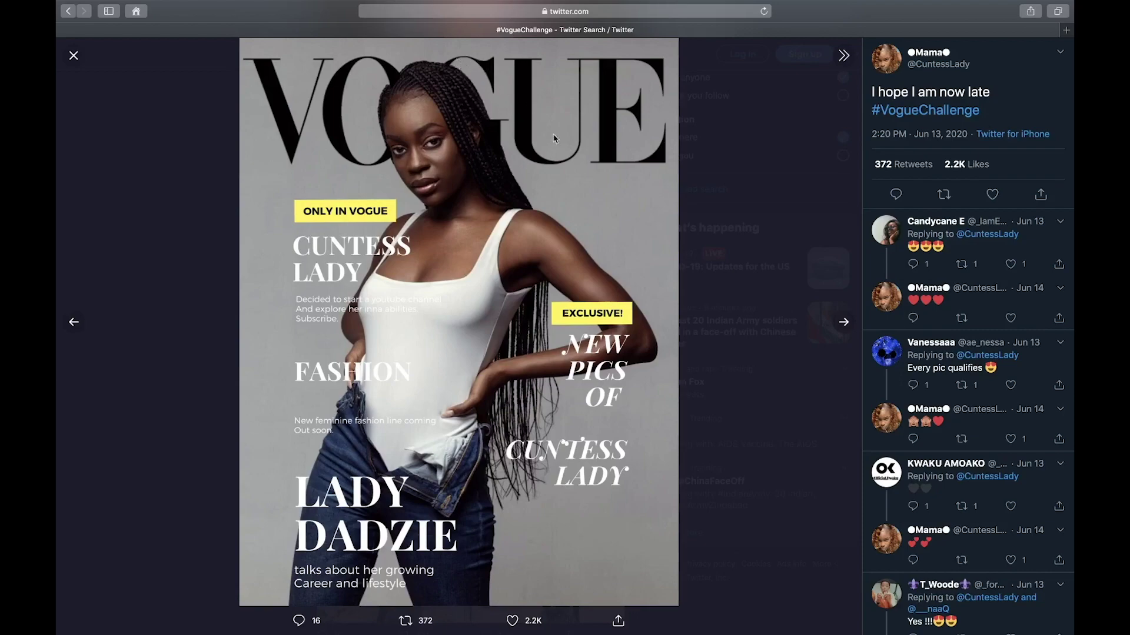
click(746, 176)
scroll(581, 228, down, 10)
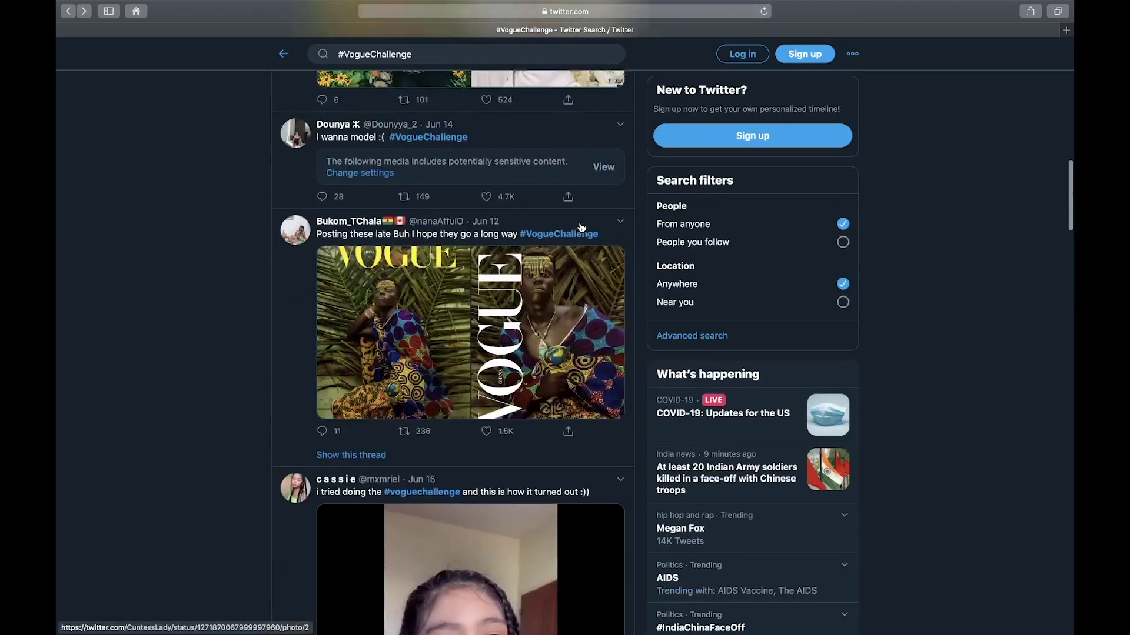
scroll(581, 229, up, 8)
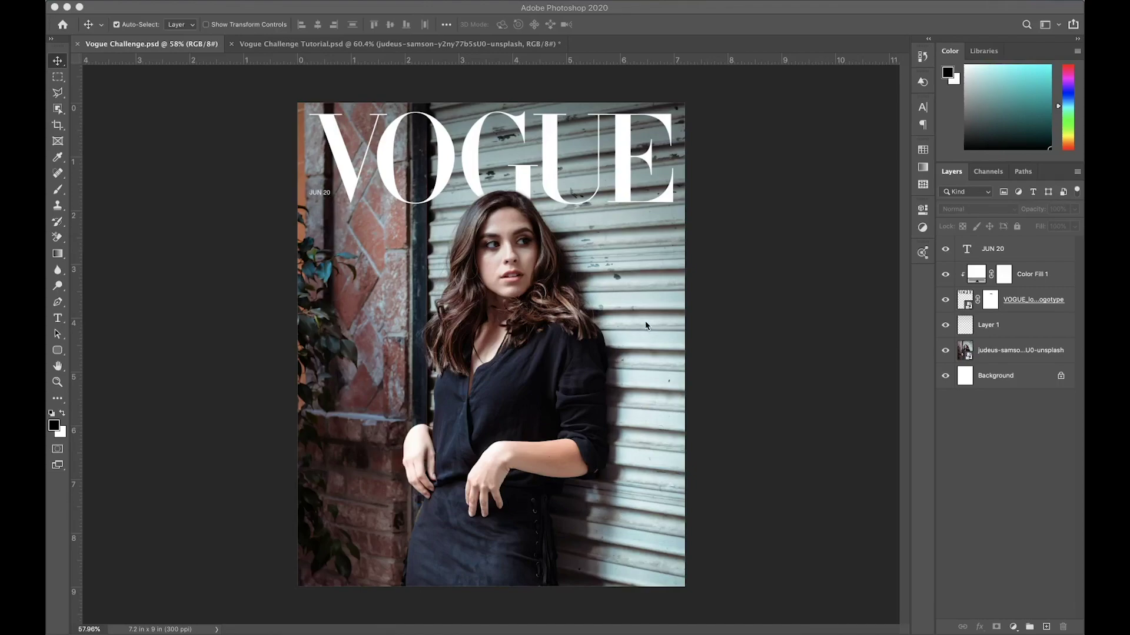
Switch to Vogue Challenge Tutorial.psd in Photoshop and move the portrait photo down until its upper edge meets the canvas edge
click(353, 48)
click(354, 47)
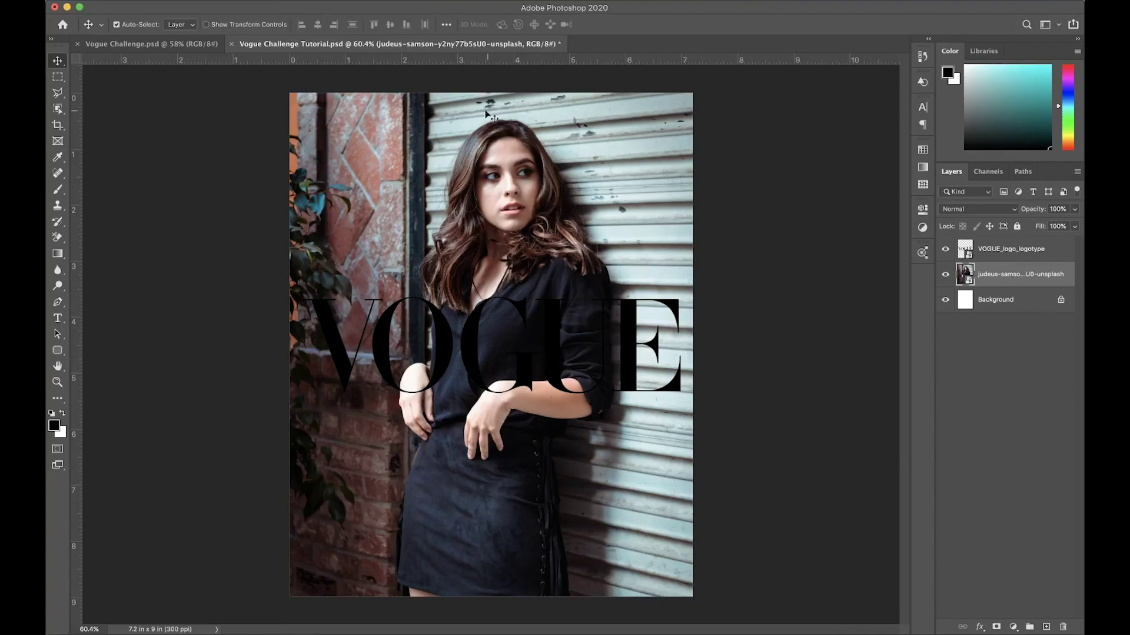
key(super+t)
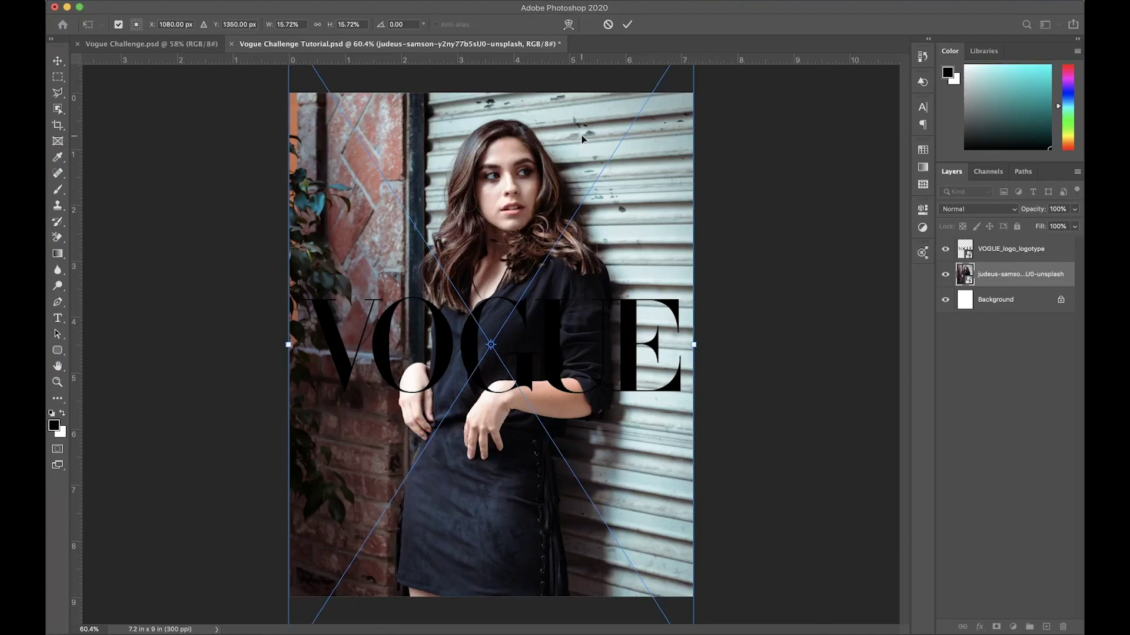
drag(587, 126, 584, 192)
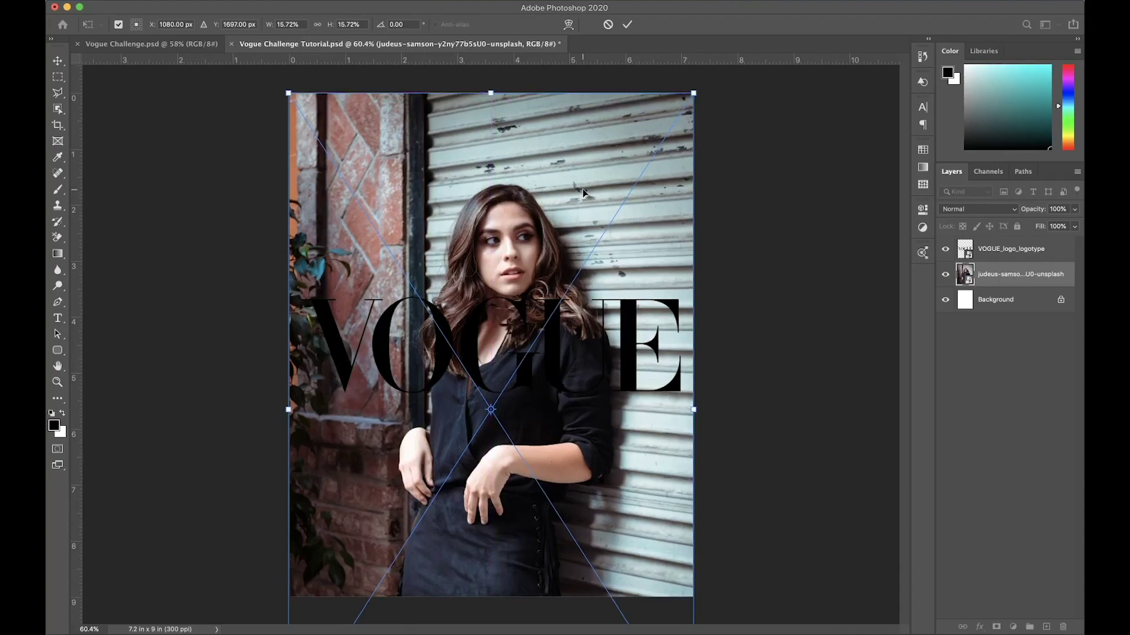
key(Return)
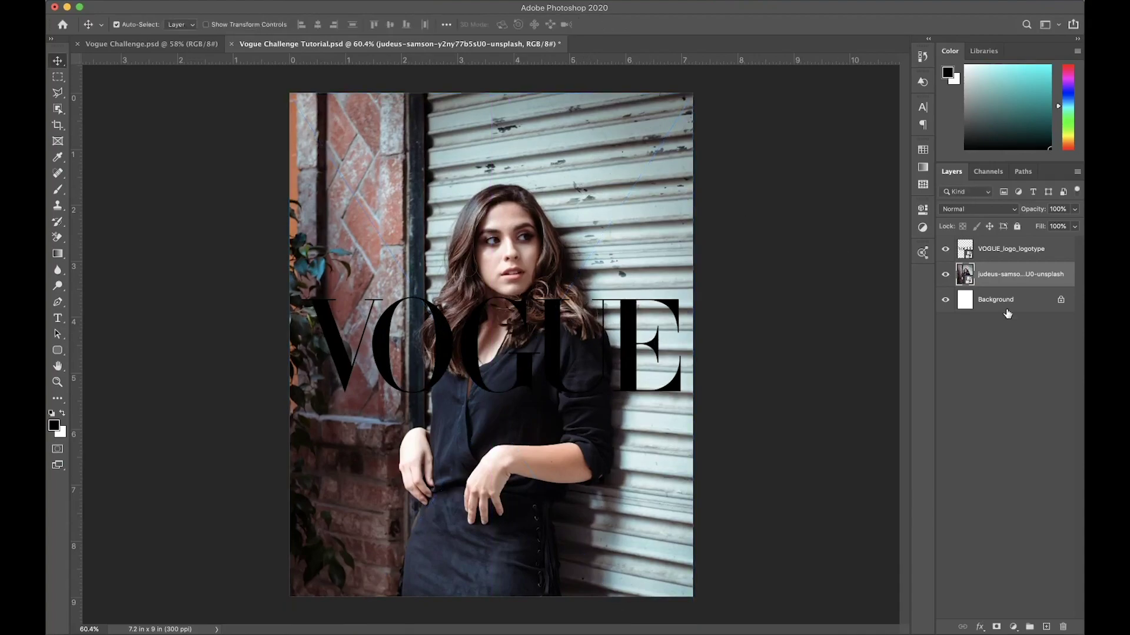
Move the VOGUE logo up to the head of the cover, just above the model's hair
click(1018, 254)
key(super+t)
drag(610, 347, 603, 164)
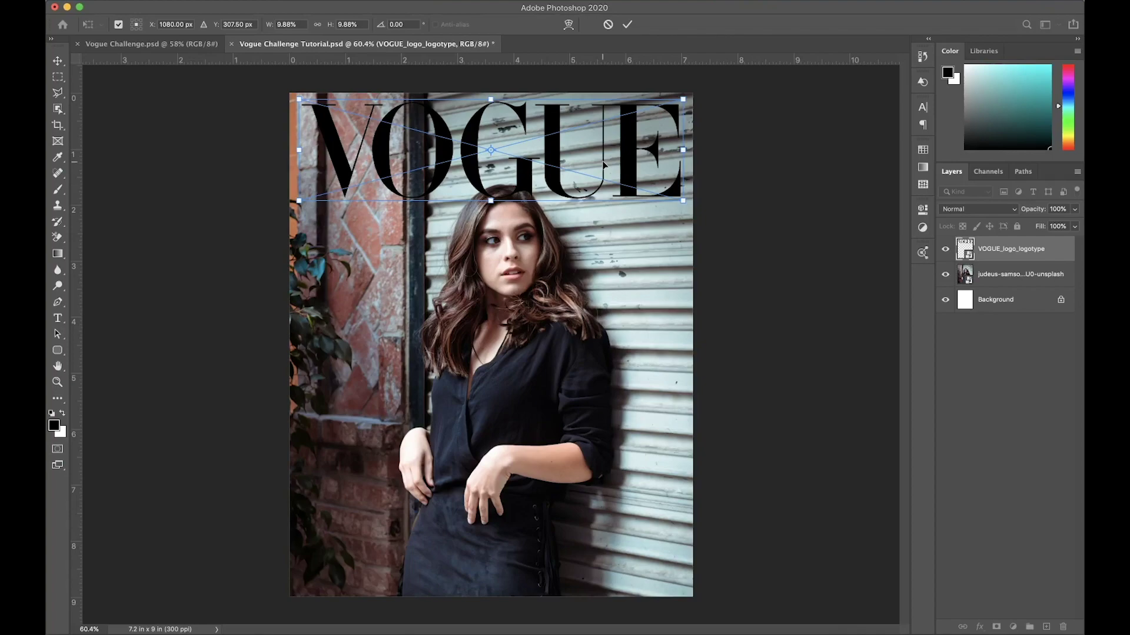
key(Return)
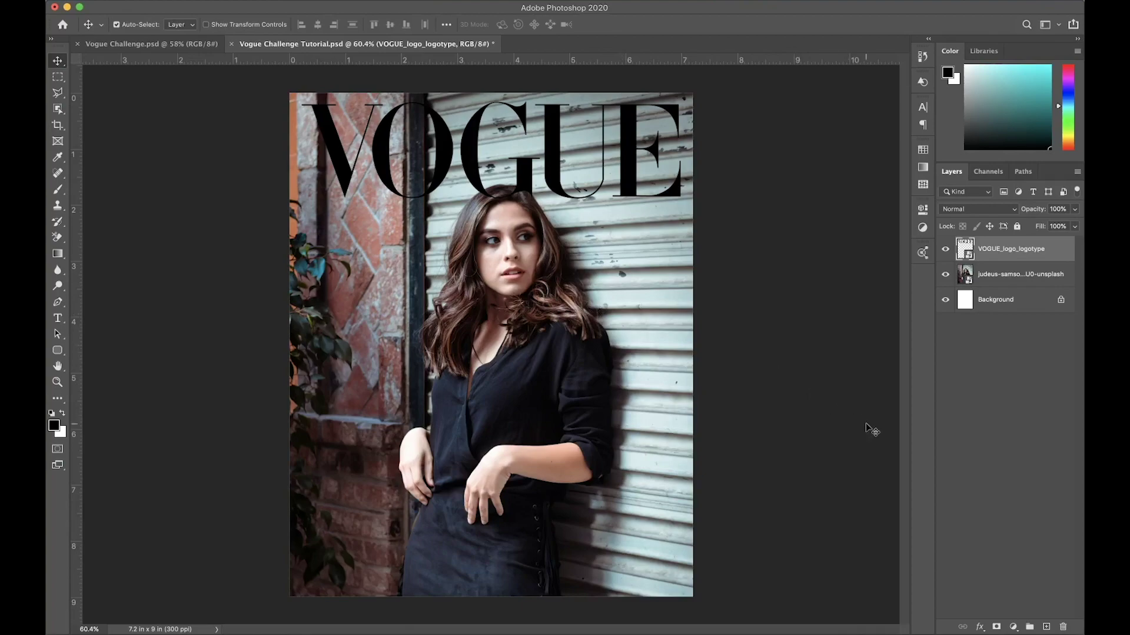
Add a white (ffffff) Solid Color fill layer above the VOGUE logo and clip it to the logo
click(1012, 627)
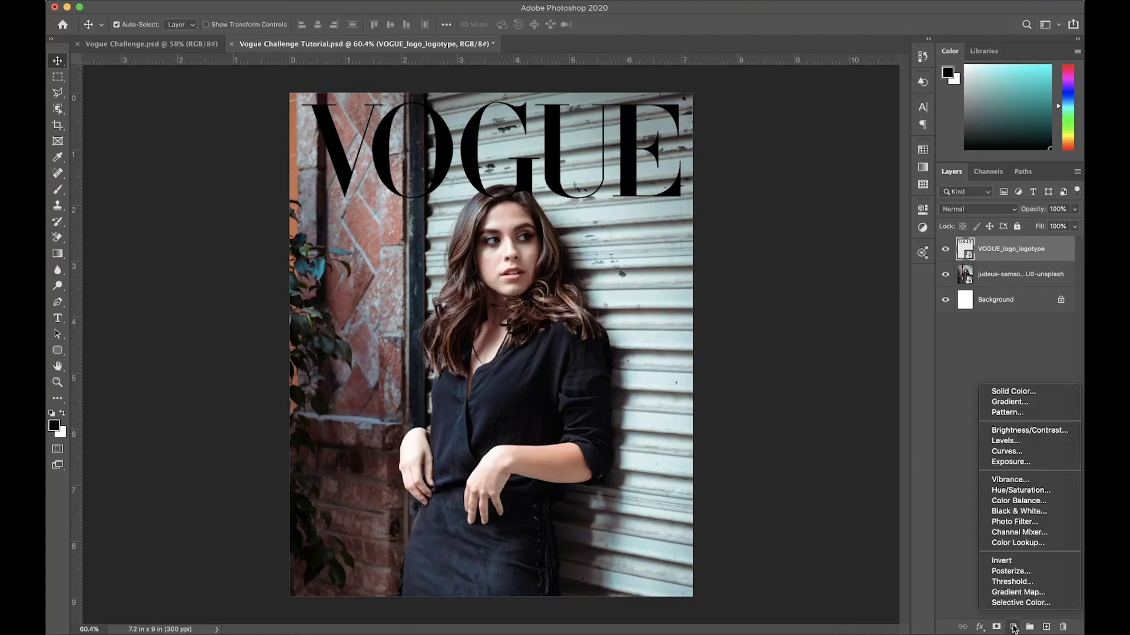
click(1028, 392)
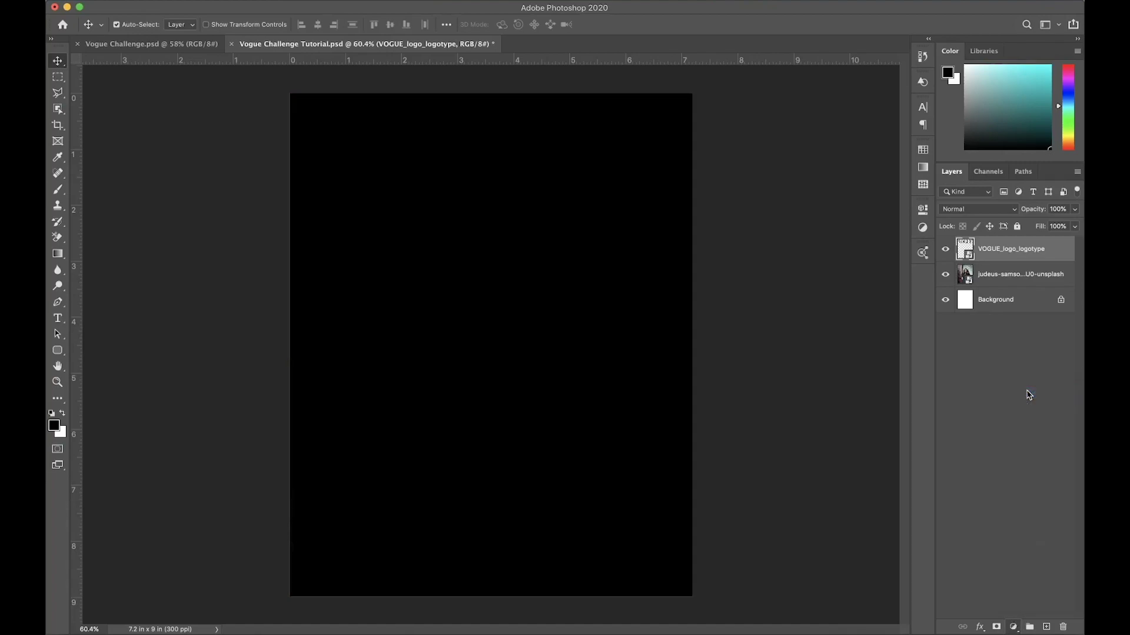
drag(660, 469, 553, 383)
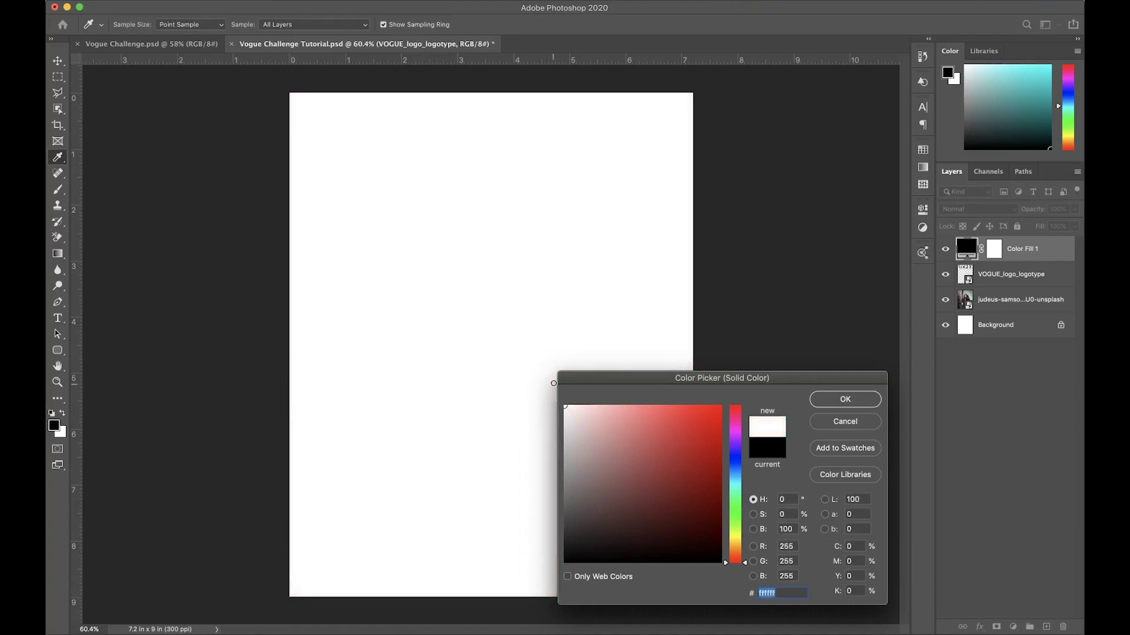
click(822, 404)
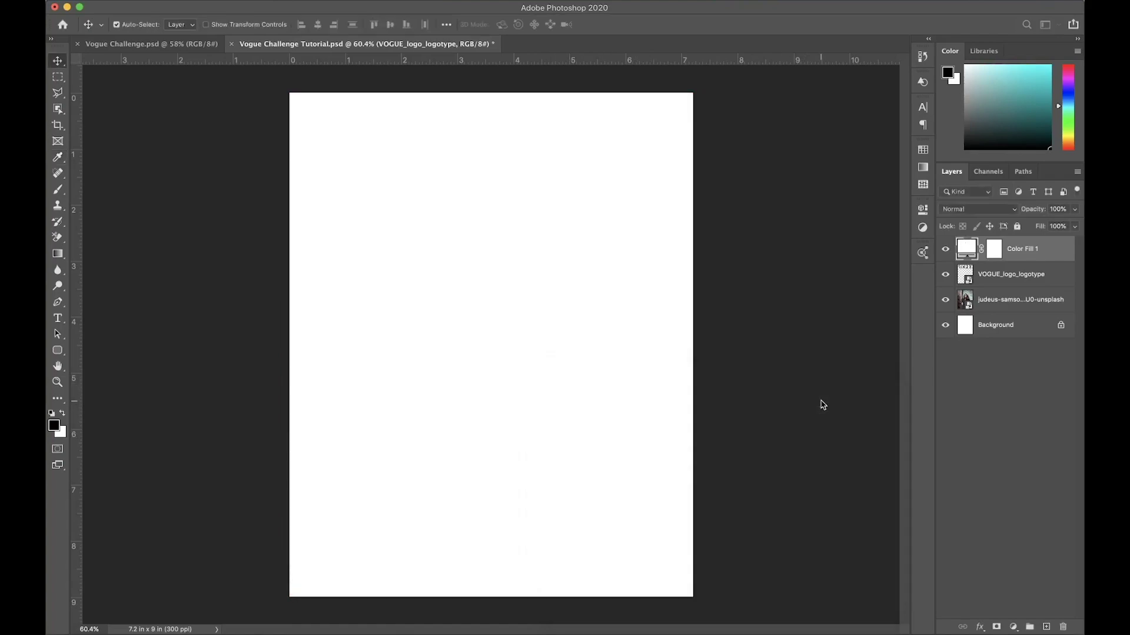
right_click(1022, 257)
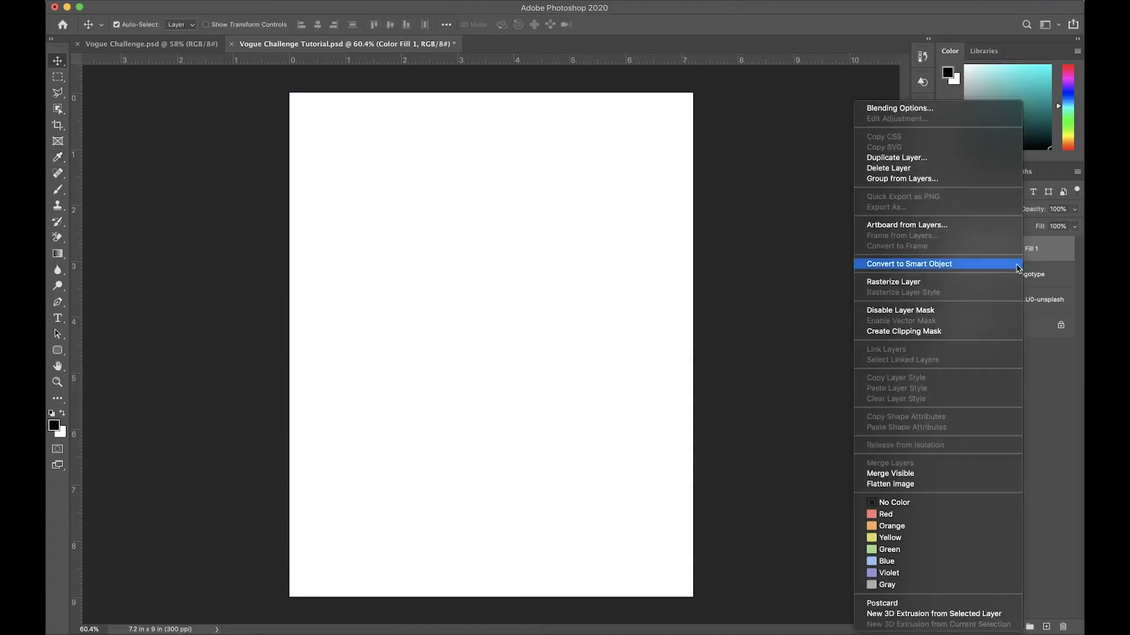
click(953, 331)
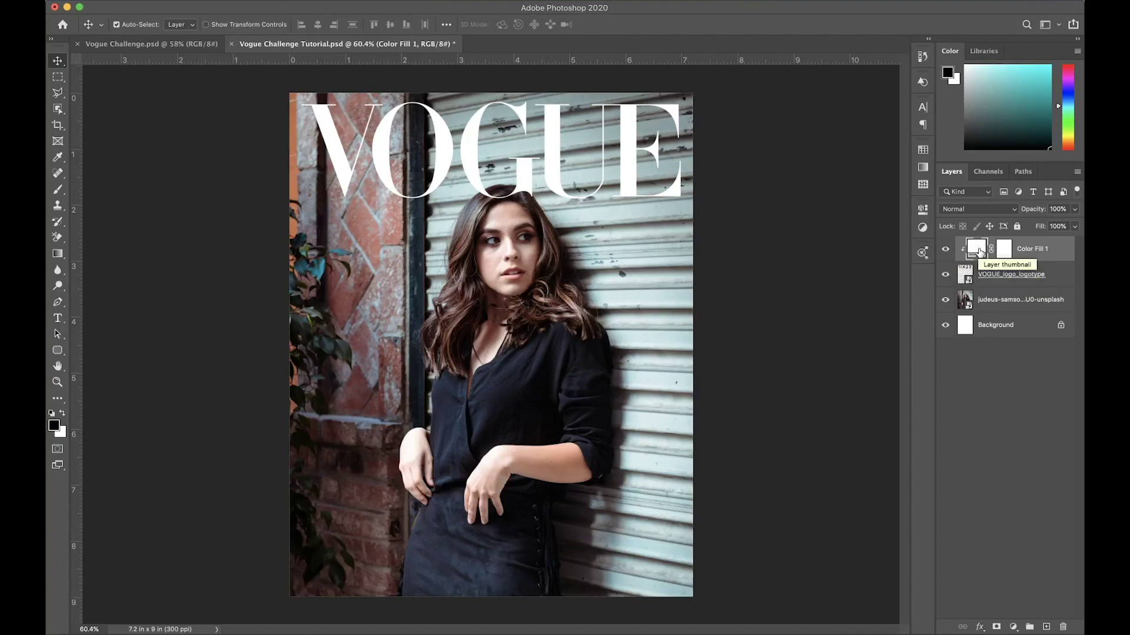
Try other colours for the logo's clipped fill and return it to white (ffffff)
double_click(977, 250)
drag(685, 464, 546, 390)
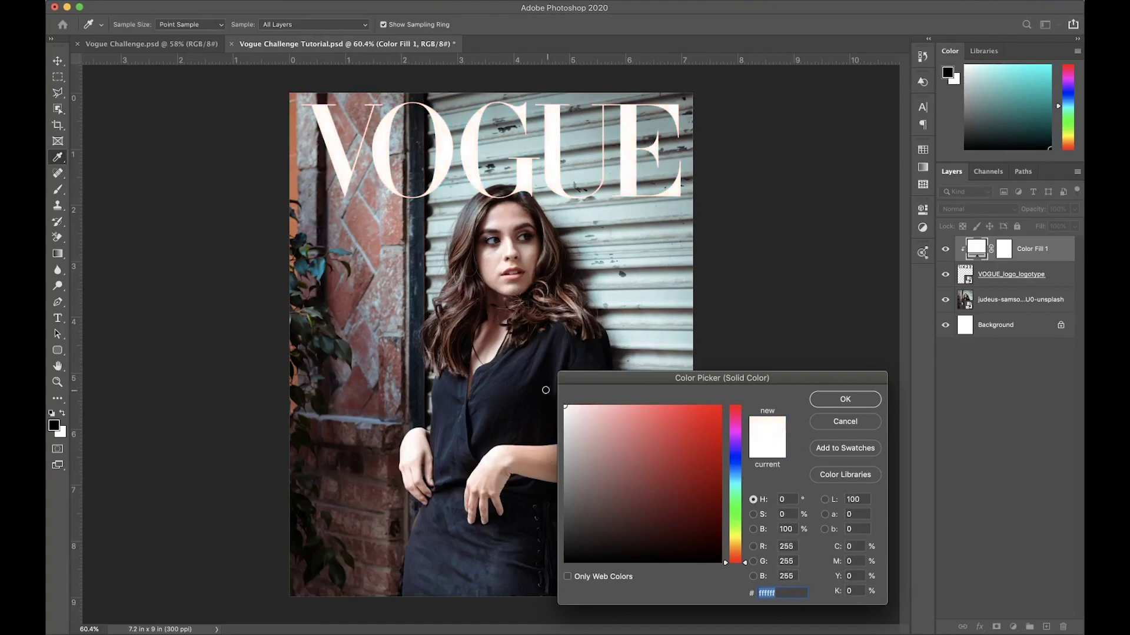
click(831, 403)
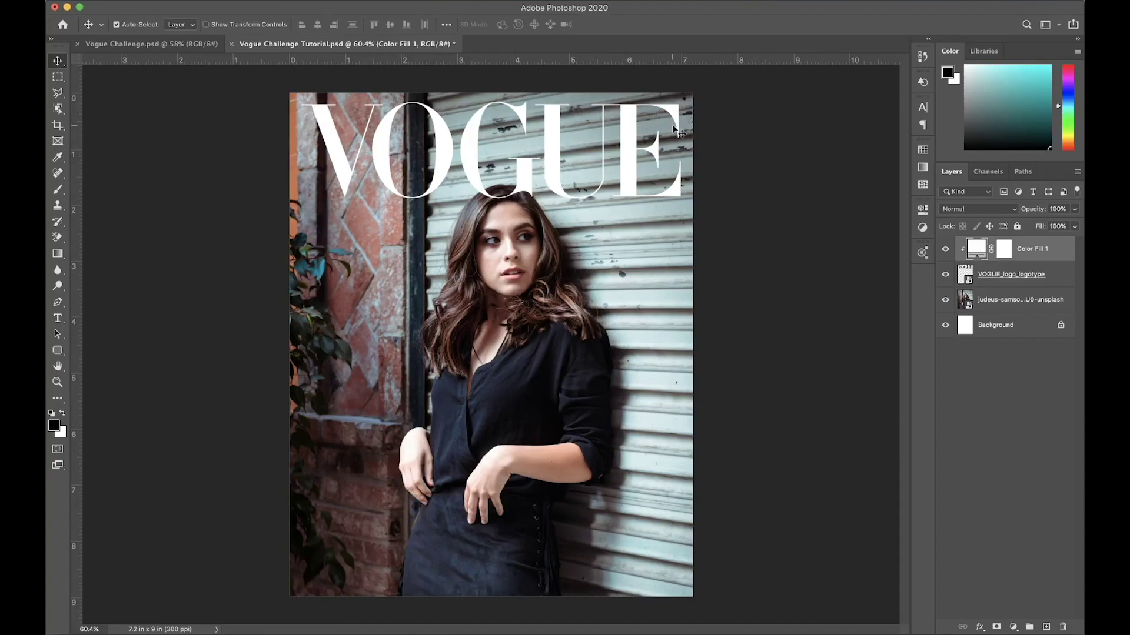
Add a new layer above the portrait photo and draw a black-to-transparent linear gradient downward from above the canvas to the model's neck
click(1007, 300)
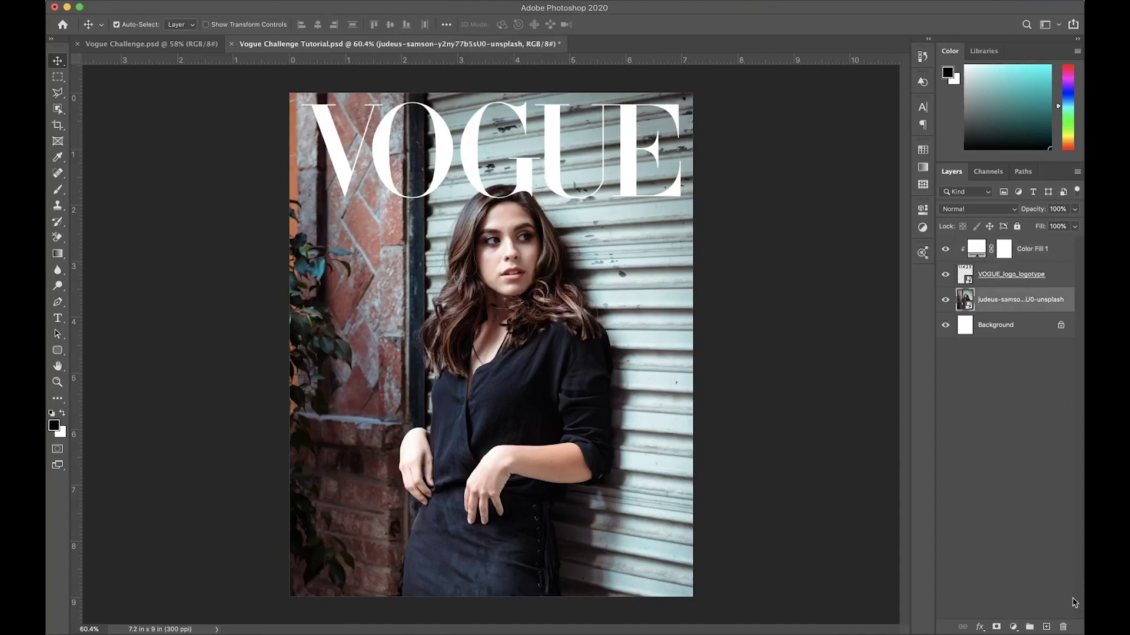
click(1047, 627)
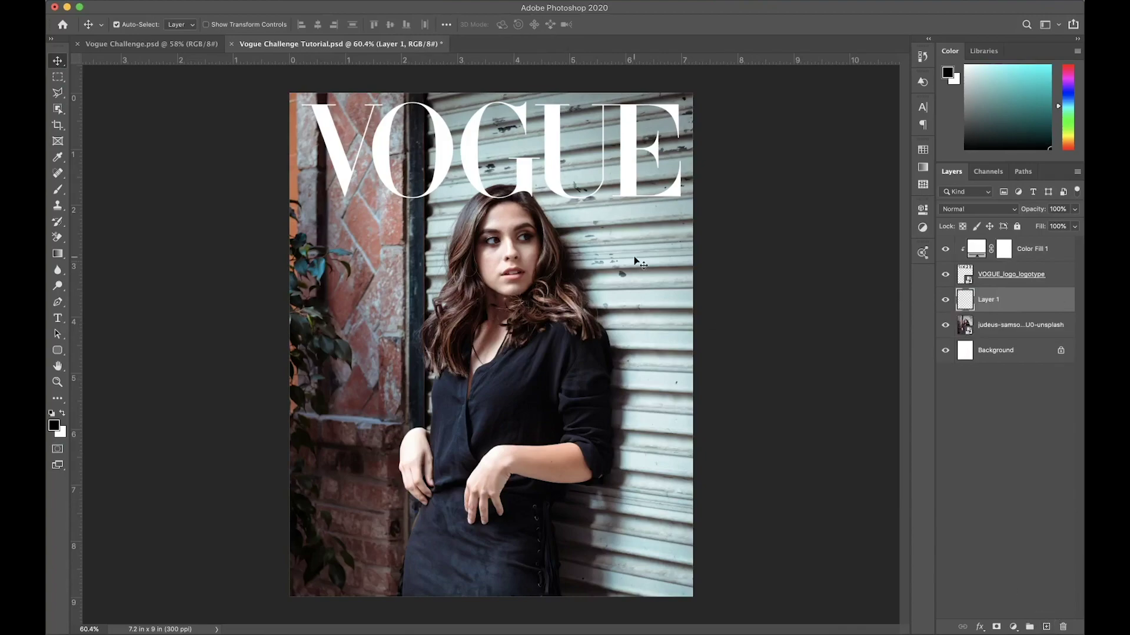
scroll(639, 263, down, 3)
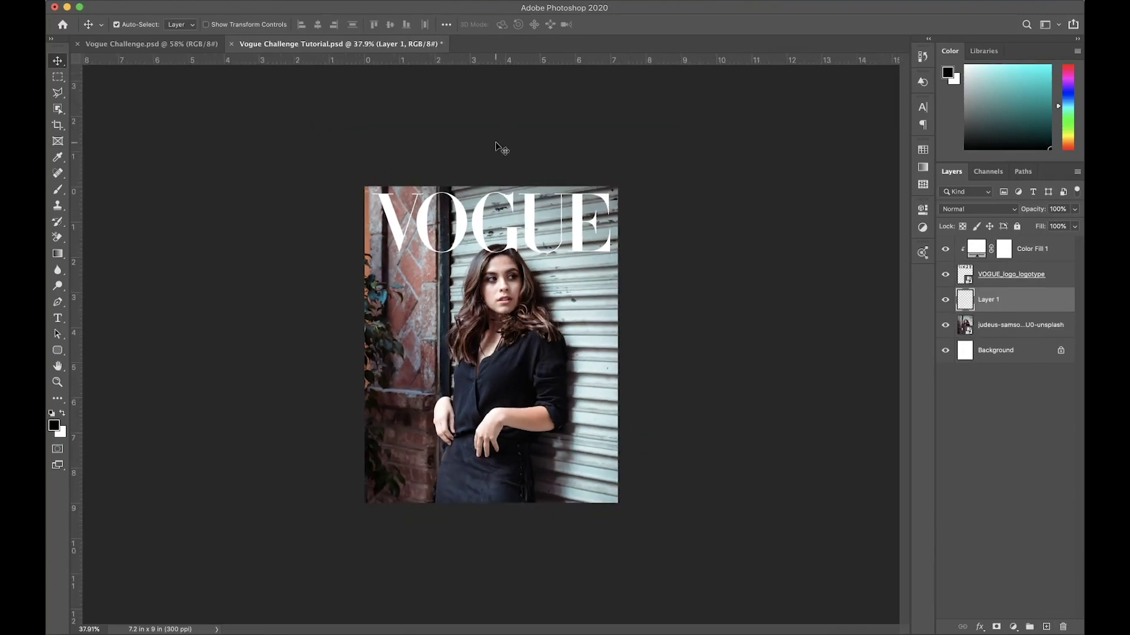
key(g)
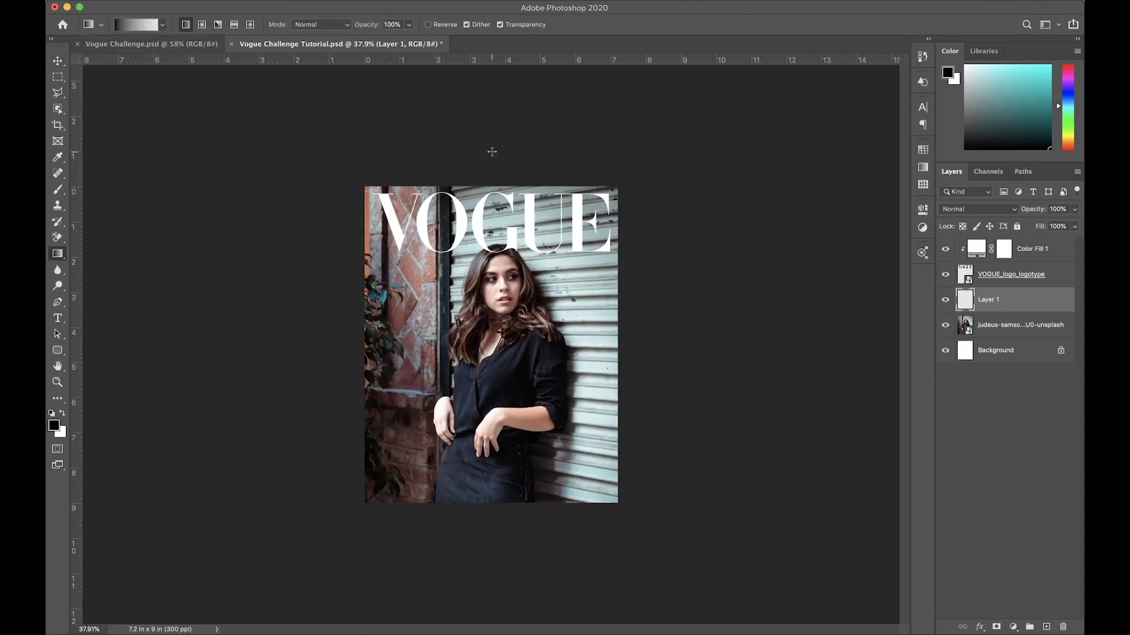
drag(495, 151, 493, 317)
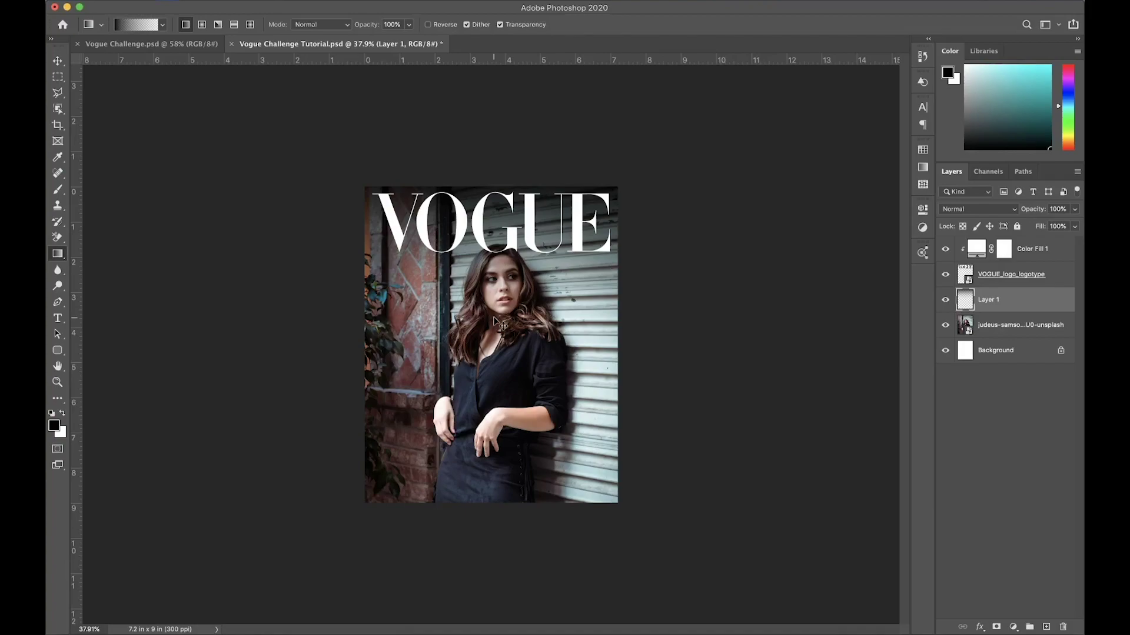
Stretch the gradient layer's upper edge above the canvas and raise its lower edge to the model's mouth
key(super+t)
drag(496, 188, 504, 132)
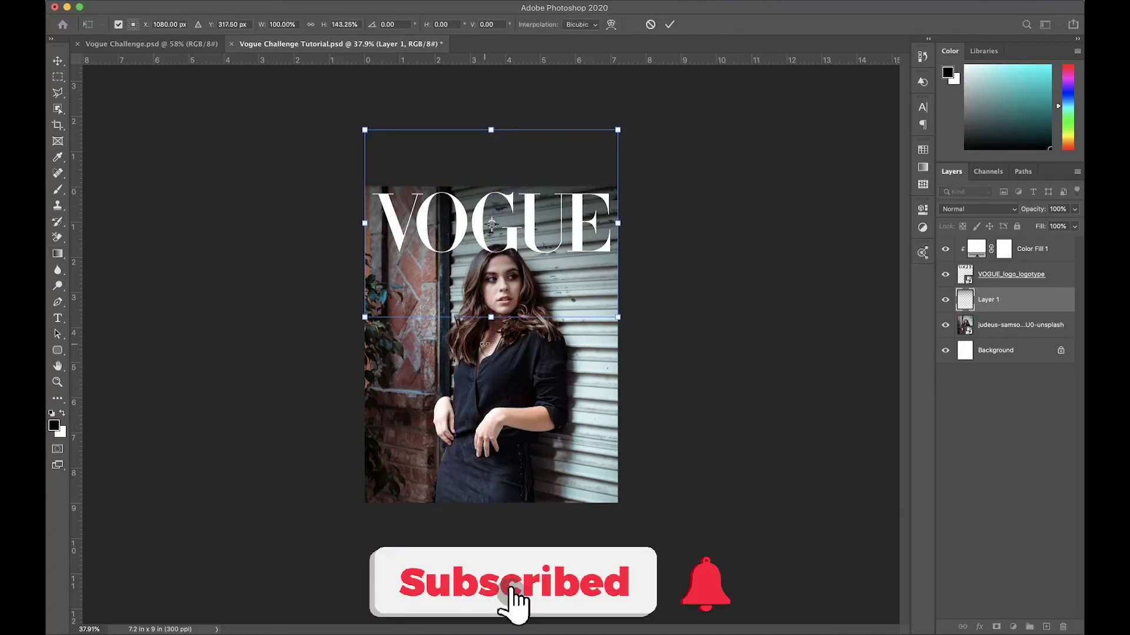
mouse_move(491, 318)
mouse_down()
mouse_move(490, 290)
mouse_move(492, 299)
mouse_up()
key(Return)
key(g)
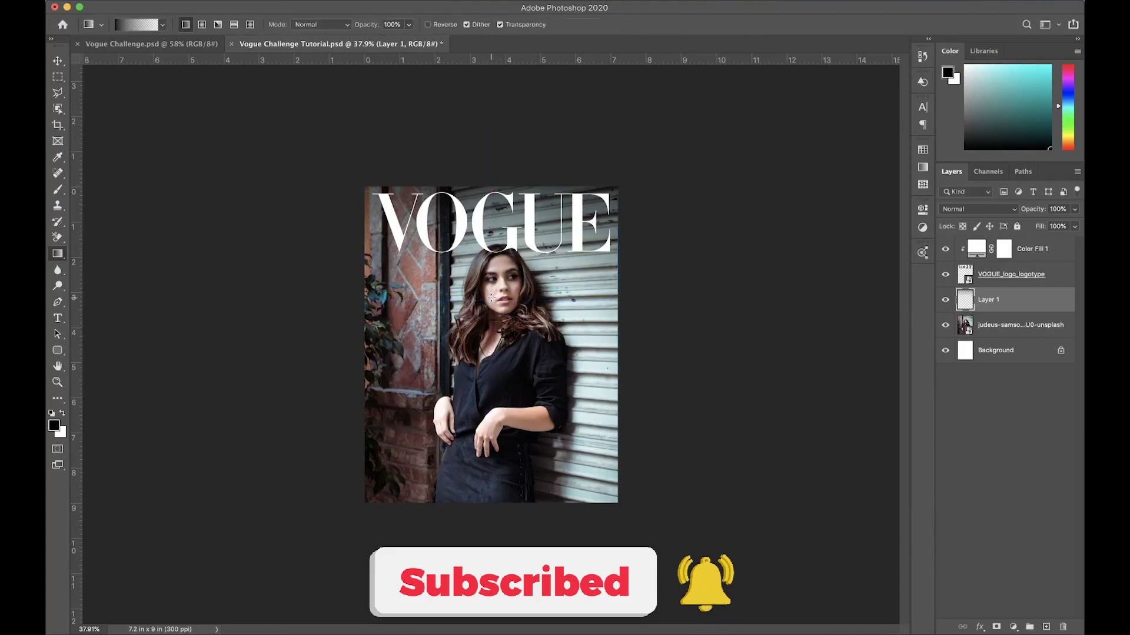
Compare the cover with and without the gradient layer
scroll(499, 187, up, 3)
scroll(505, 183, up, 1)
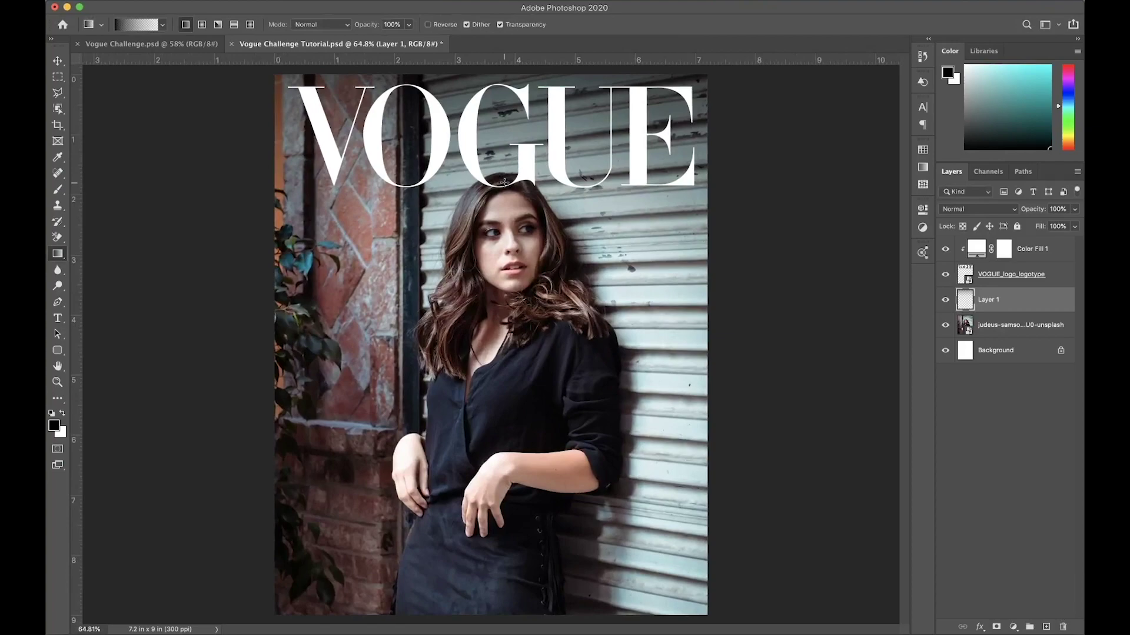
click(946, 300)
click(946, 300)
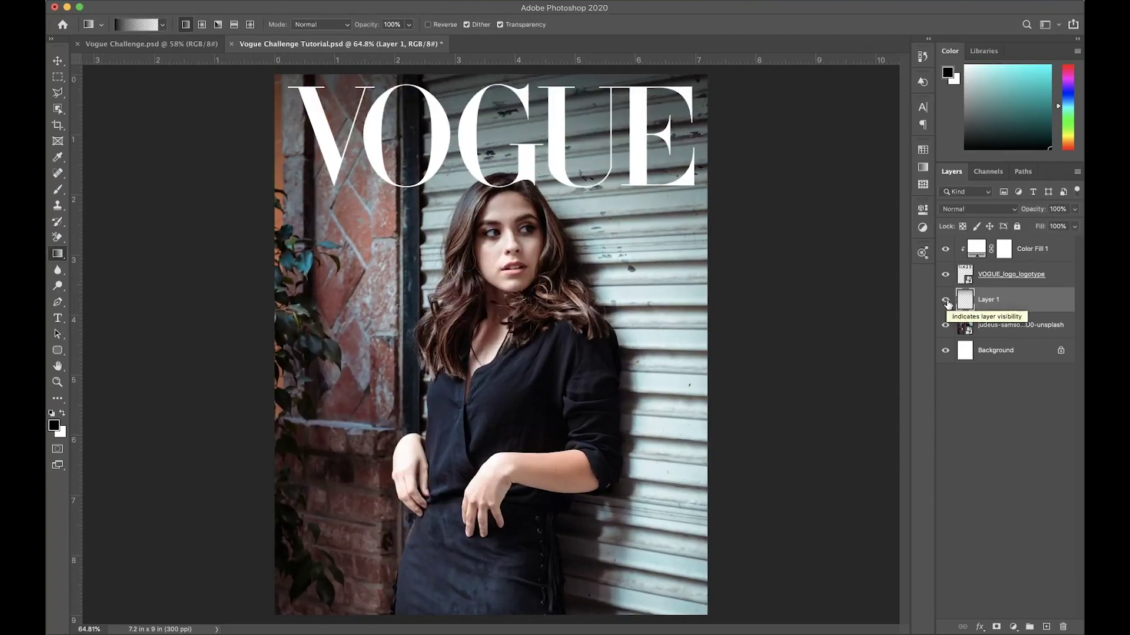
Reduce the gradient layer's height to about 84% by raising its lower edge to the model's eyes
key(super+t)
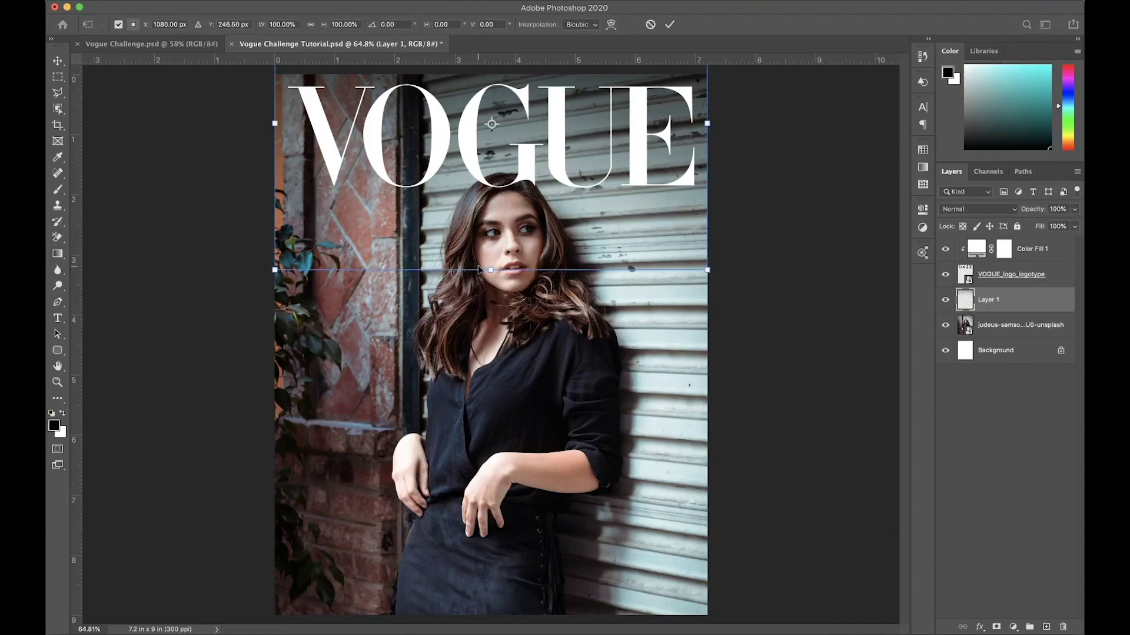
drag(488, 270, 499, 222)
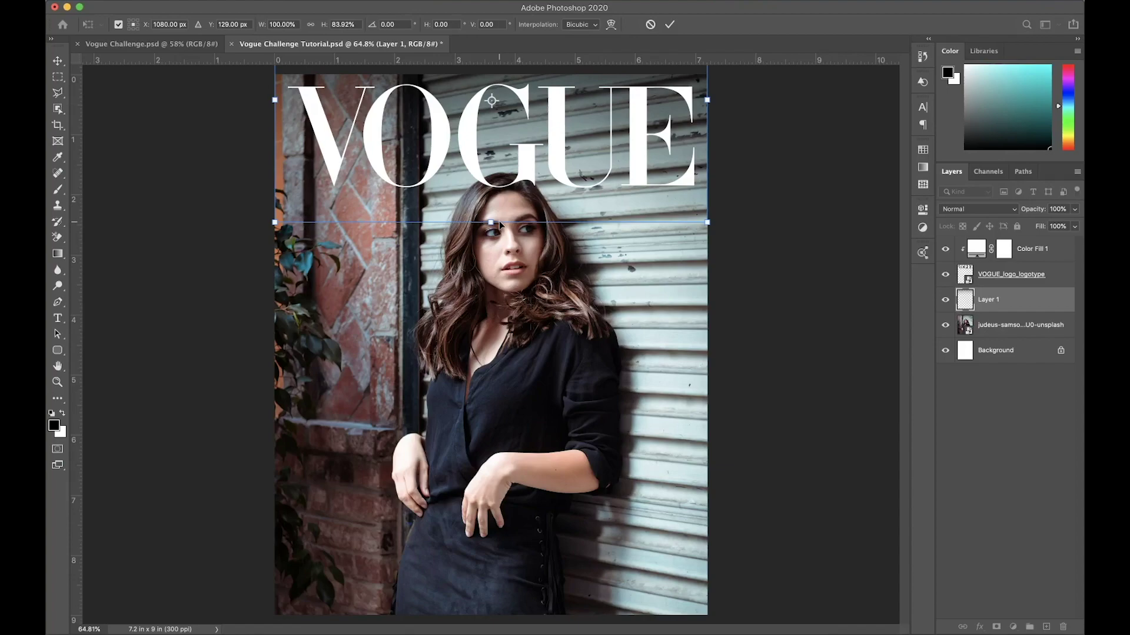
key(Return)
key(g)
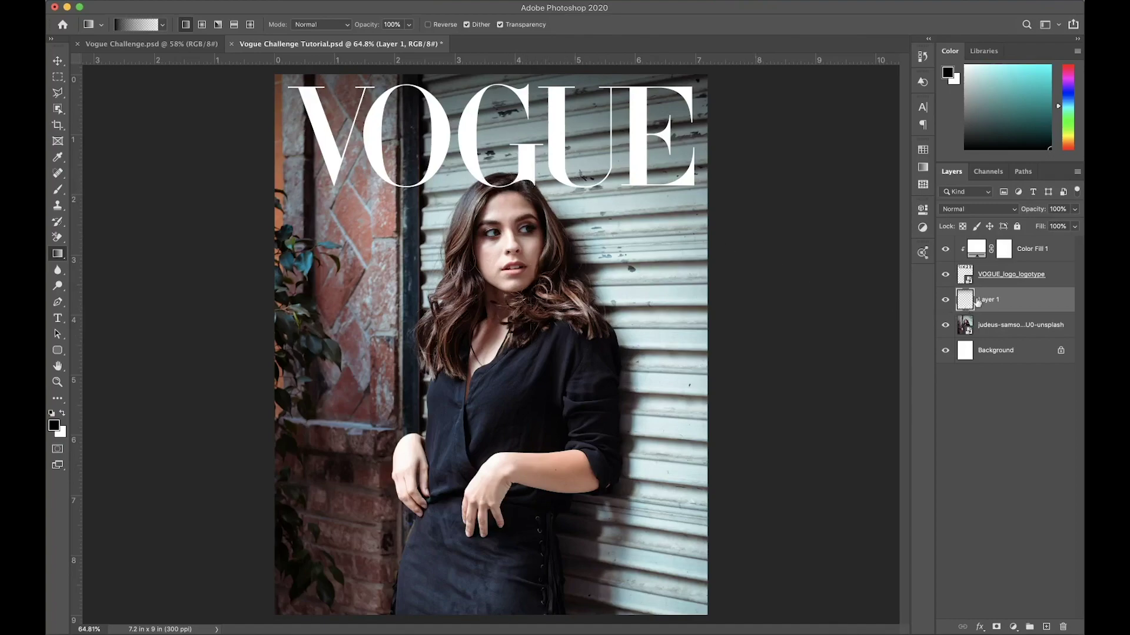
Add a layer mask to the VOGUE logo layer and ready a black brush for painting on it
click(993, 277)
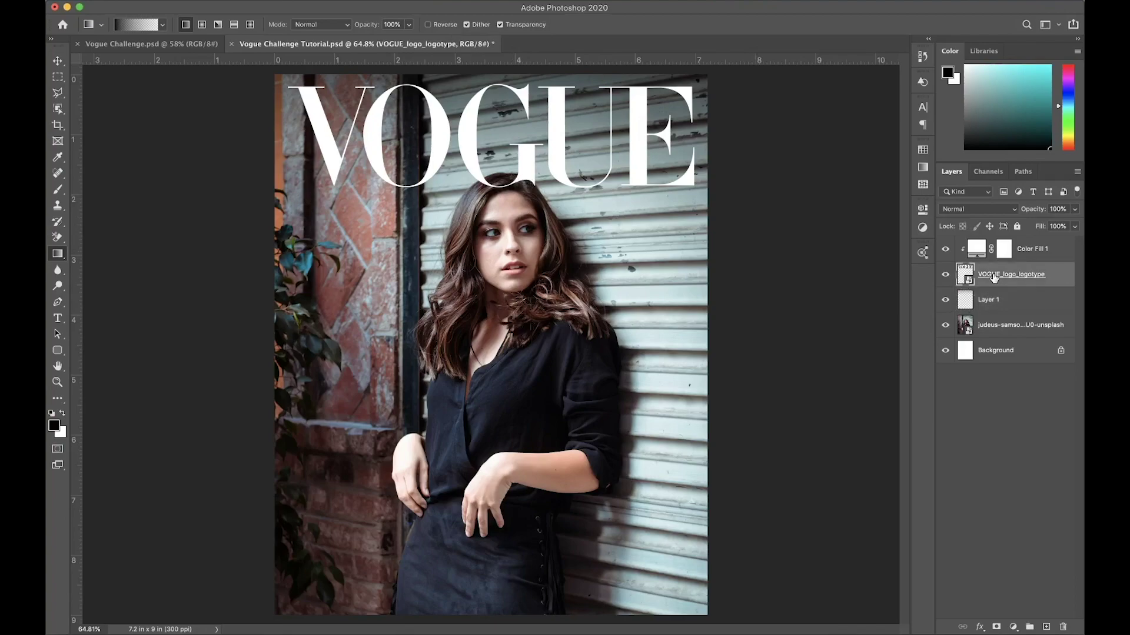
click(998, 627)
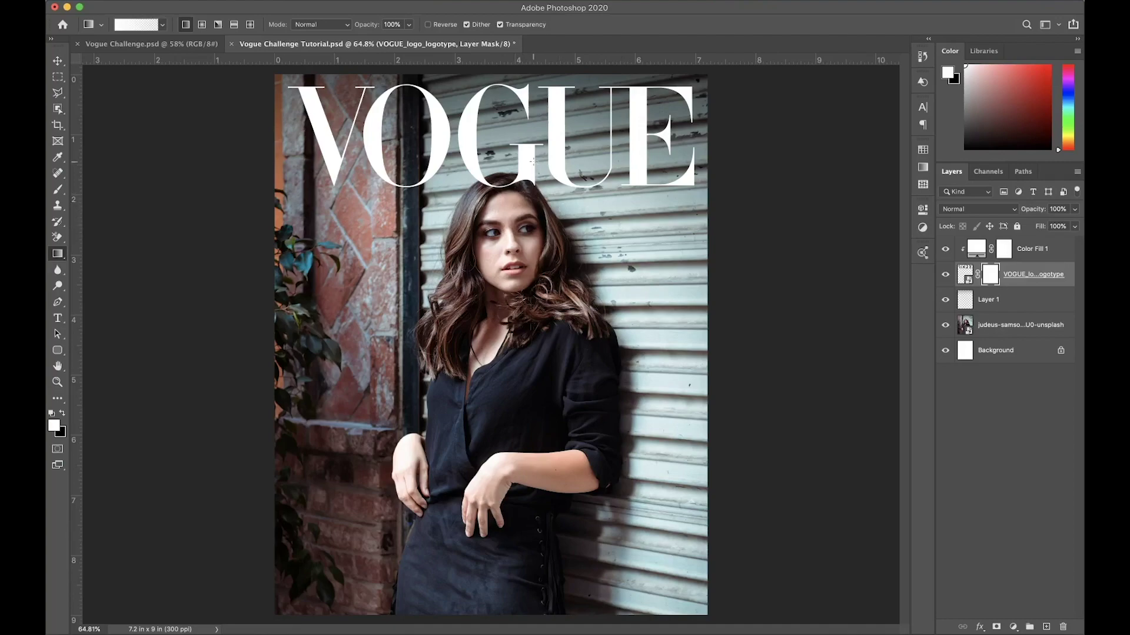
key(x)
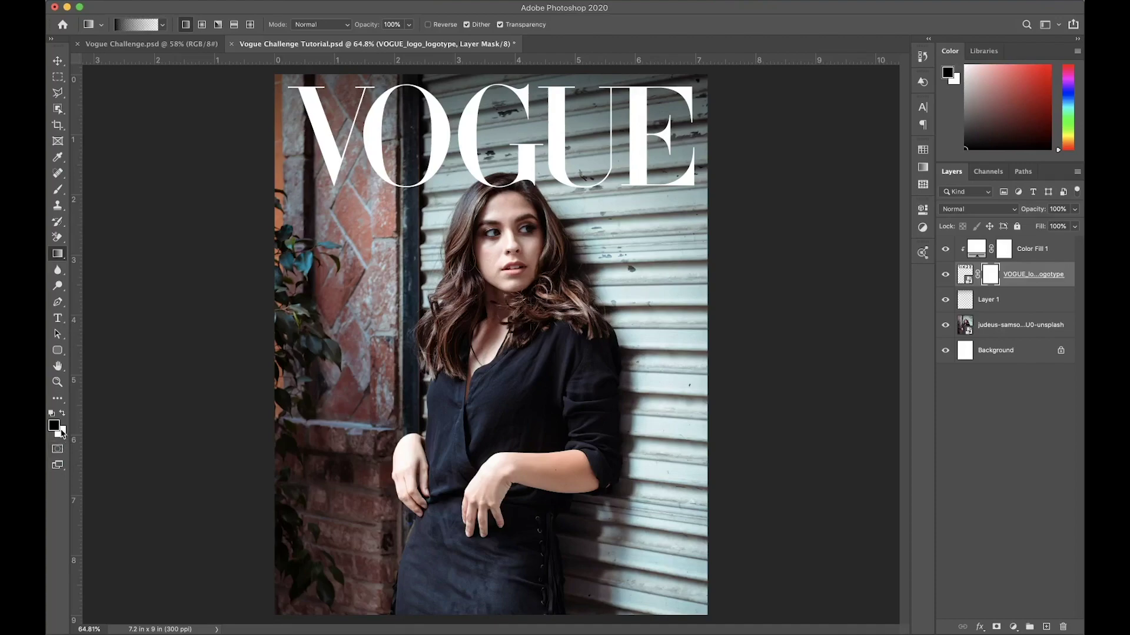
key(b)
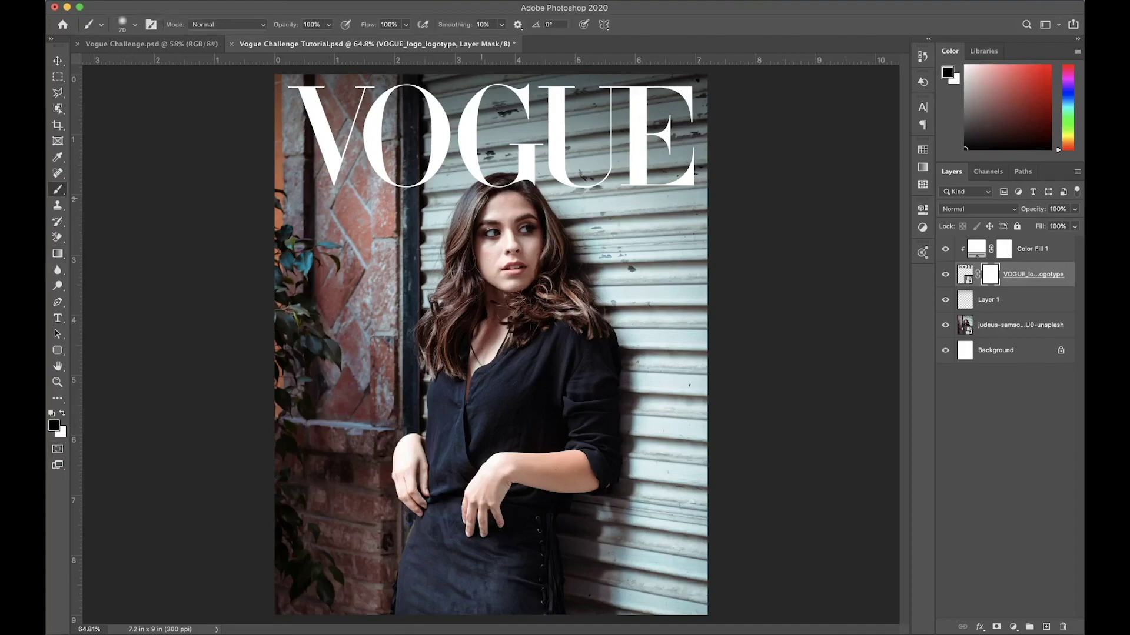
Test the logo's mask by hiding parts of the O and G with black and restoring them with white
mouse_move(556, 144)
mouse_down()
mouse_move(439, 161)
mouse_move(433, 176)
mouse_move(479, 176)
mouse_up()
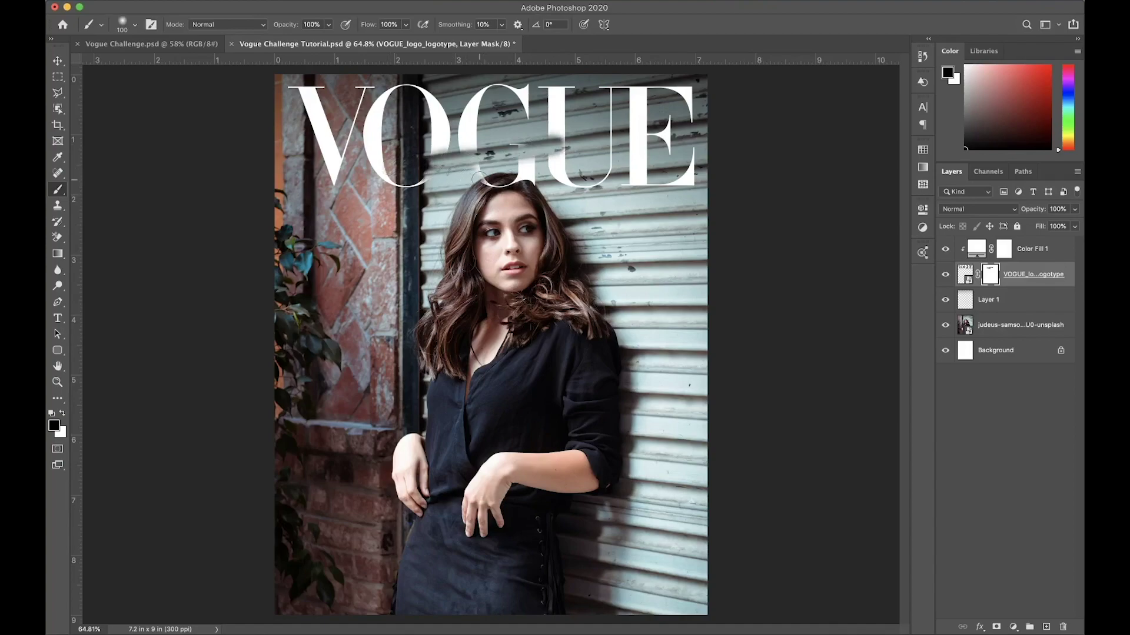
key(x)
mouse_move(438, 139)
mouse_down()
mouse_move(424, 160)
mouse_move(551, 168)
mouse_move(553, 138)
mouse_up()
key(bracketright)
key(bracketright)
key(bracketright)
key(bracketright)
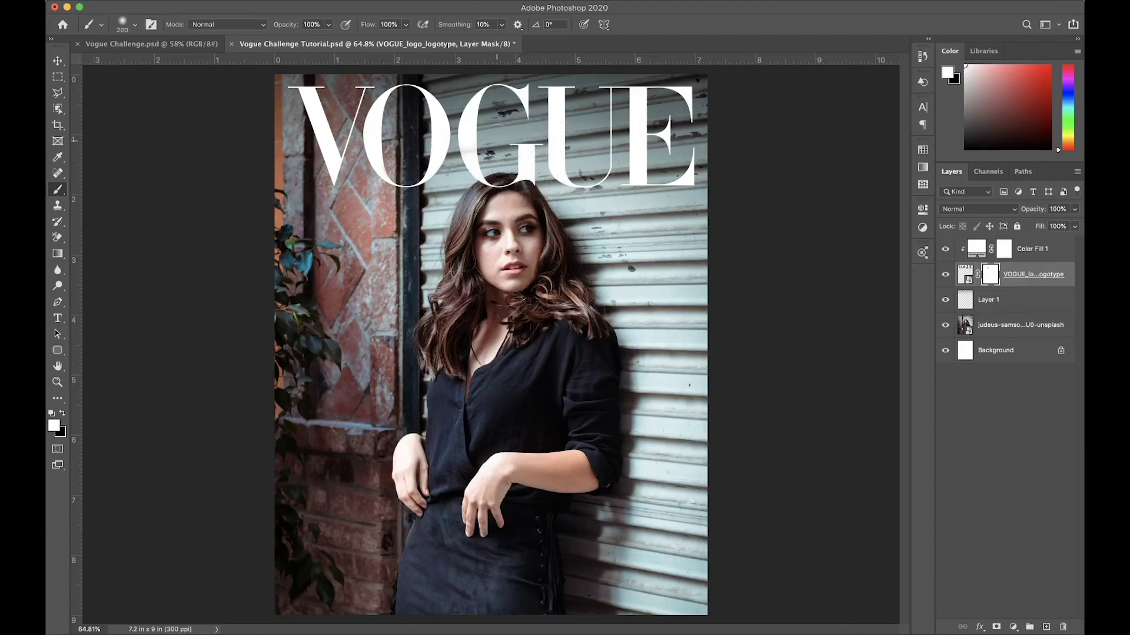
Mask out the lower part of the logo's G over the woman's hair with a 200 px black brush
scroll(489, 172, up, 5)
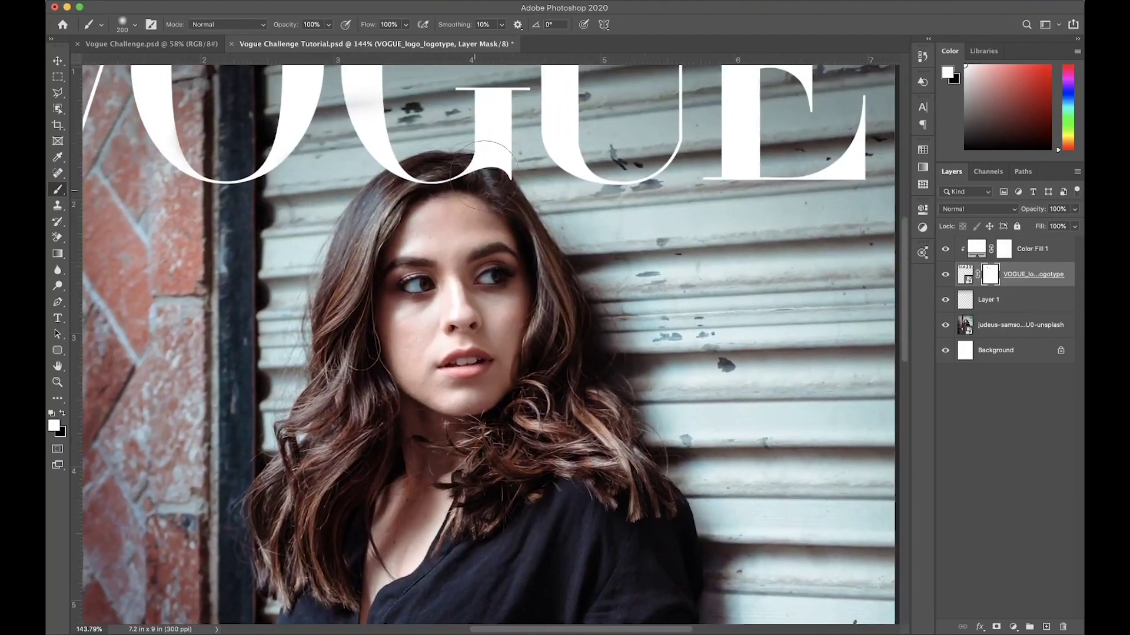
scroll(484, 170, up, 3)
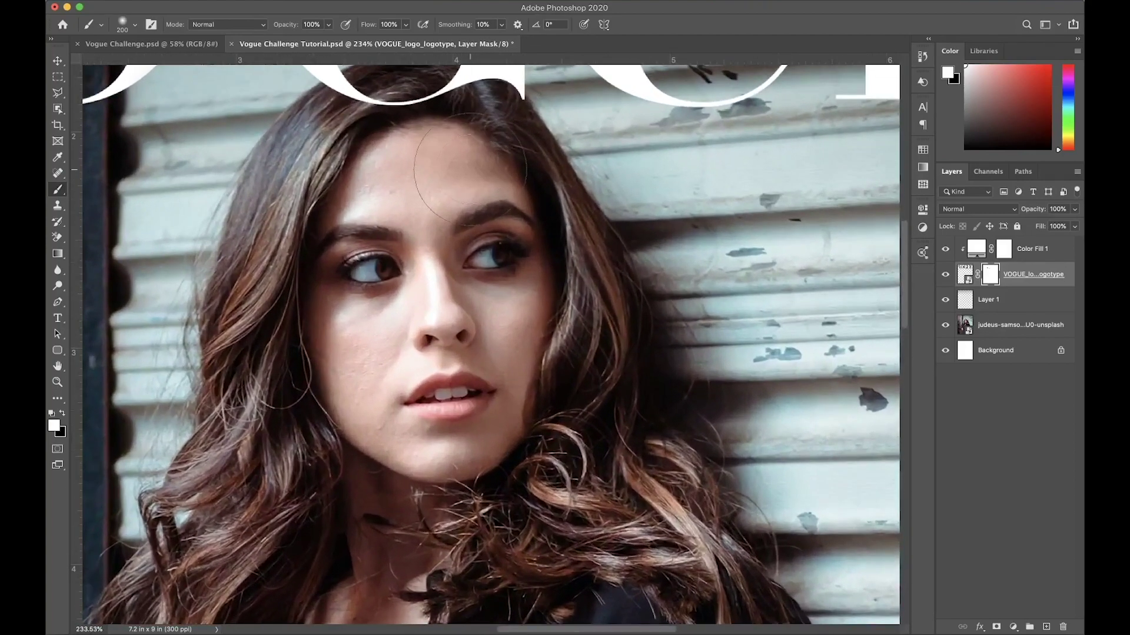
scroll(471, 168, left, 2)
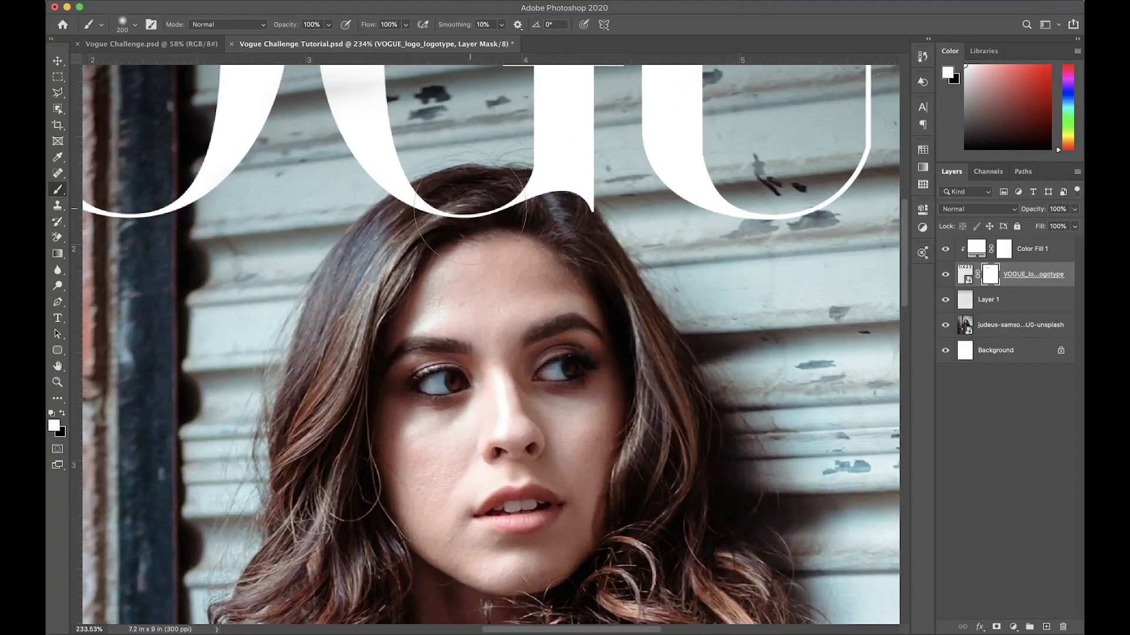
key(x)
key(x)
mouse_move(453, 241)
mouse_down()
mouse_move(470, 224)
mouse_move(433, 245)
mouse_move(447, 226)
mouse_move(487, 244)
mouse_move(518, 230)
mouse_move(561, 262)
mouse_move(521, 175)
mouse_move(526, 201)
mouse_move(573, 220)
mouse_move(425, 202)
mouse_move(410, 221)
mouse_up()
With a 100 px brush on the logo's mask, restore the G's stem in white and hide overlap on the hair in black
key(bracketleft)
key(bracketleft)
key(bracketleft)
key(bracketleft)
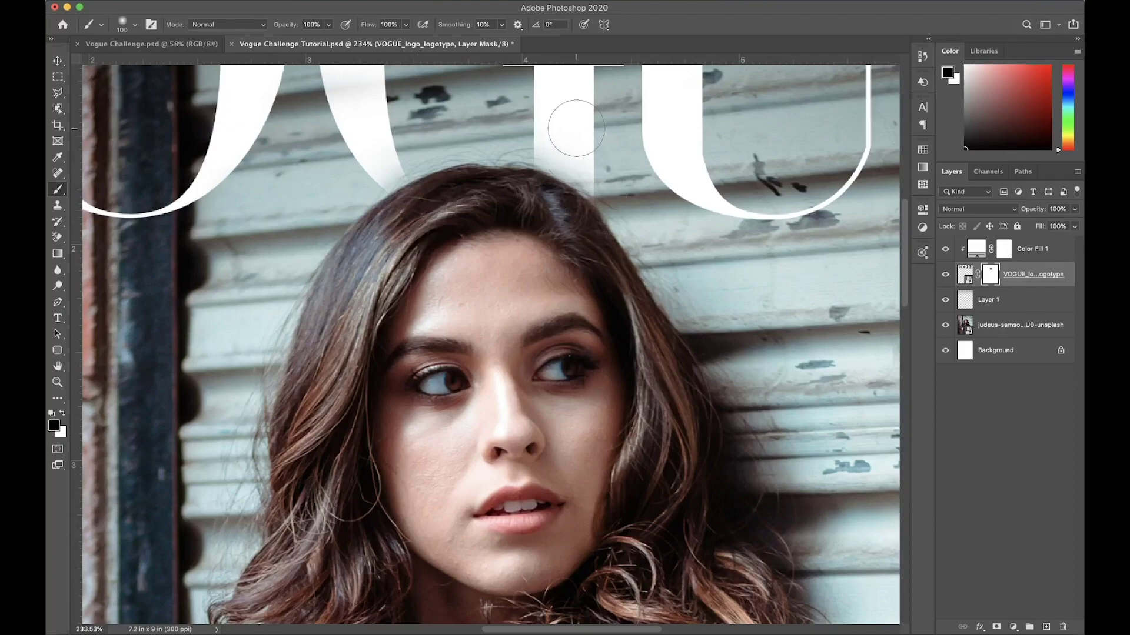
key(x)
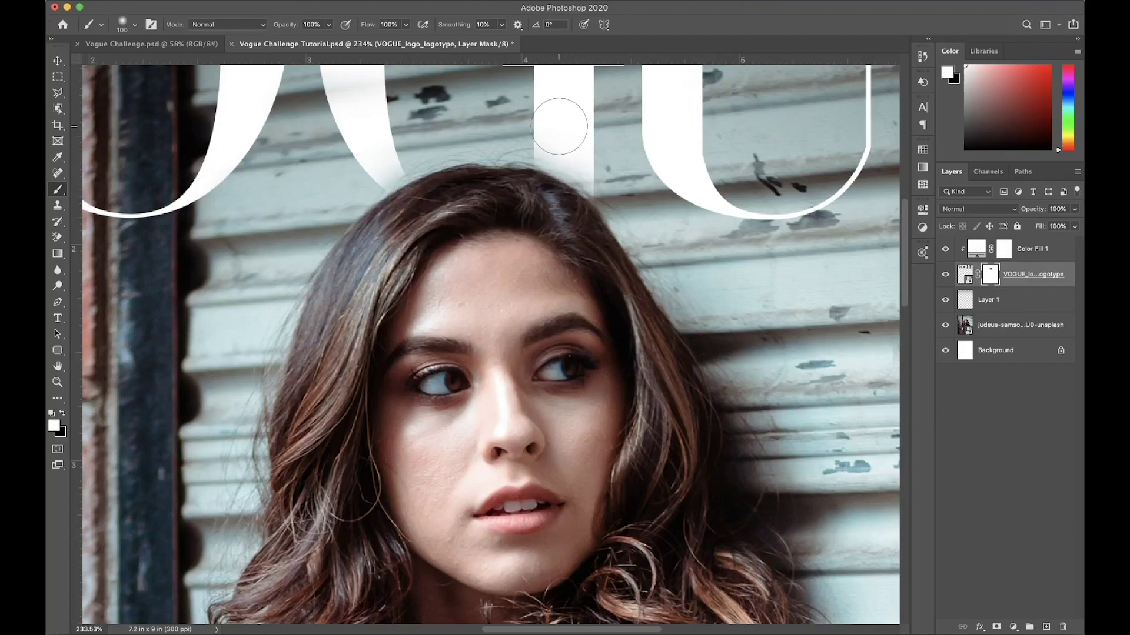
mouse_move(586, 144)
mouse_down()
mouse_move(613, 168)
mouse_move(552, 129)
mouse_up()
key(x)
drag(517, 194, 529, 204)
key(x)
Restore the G's curved stroke down to the hairline in white and clean up the mask's remaining edge in black
mouse_move(359, 139)
mouse_down()
mouse_move(358, 162)
mouse_move(383, 142)
mouse_move(441, 203)
mouse_move(404, 204)
mouse_move(433, 213)
mouse_move(428, 226)
mouse_move(426, 209)
mouse_move(360, 156)
mouse_move(415, 112)
mouse_move(353, 138)
mouse_move(385, 135)
mouse_move(357, 161)
mouse_move(385, 154)
mouse_move(377, 182)
mouse_move(350, 191)
mouse_move(377, 199)
mouse_up()
key(x)
scroll(372, 140, up, 2)
key(x)
key(x)
mouse_move(446, 253)
mouse_down()
mouse_move(423, 265)
mouse_move(434, 253)
mouse_up()
scroll(435, 253, down, 5)
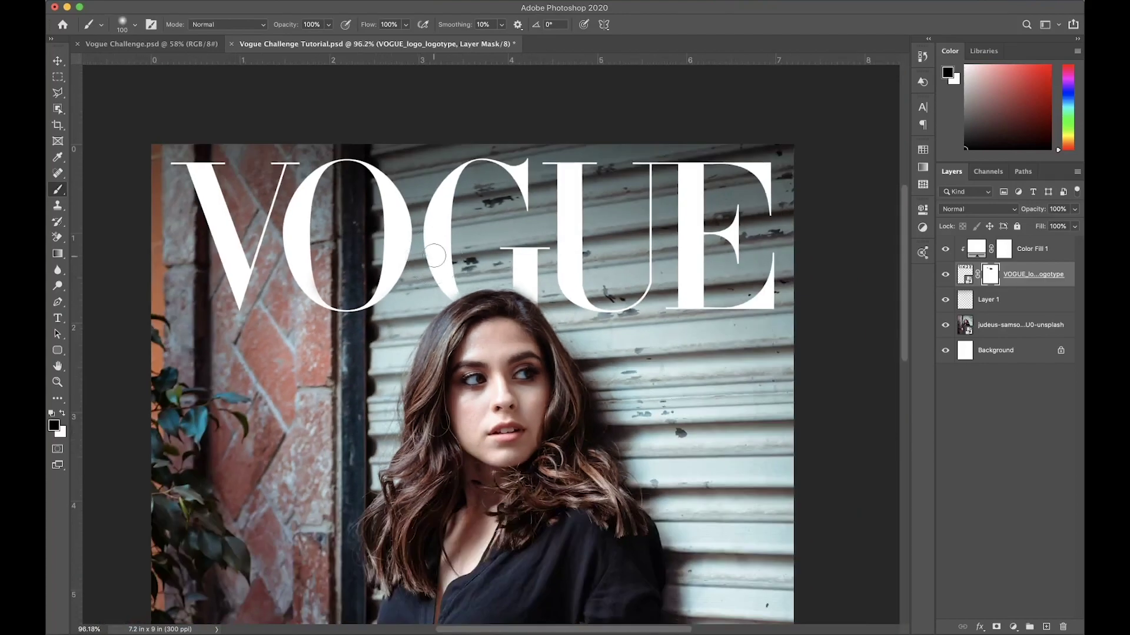
scroll(434, 256, down, 2)
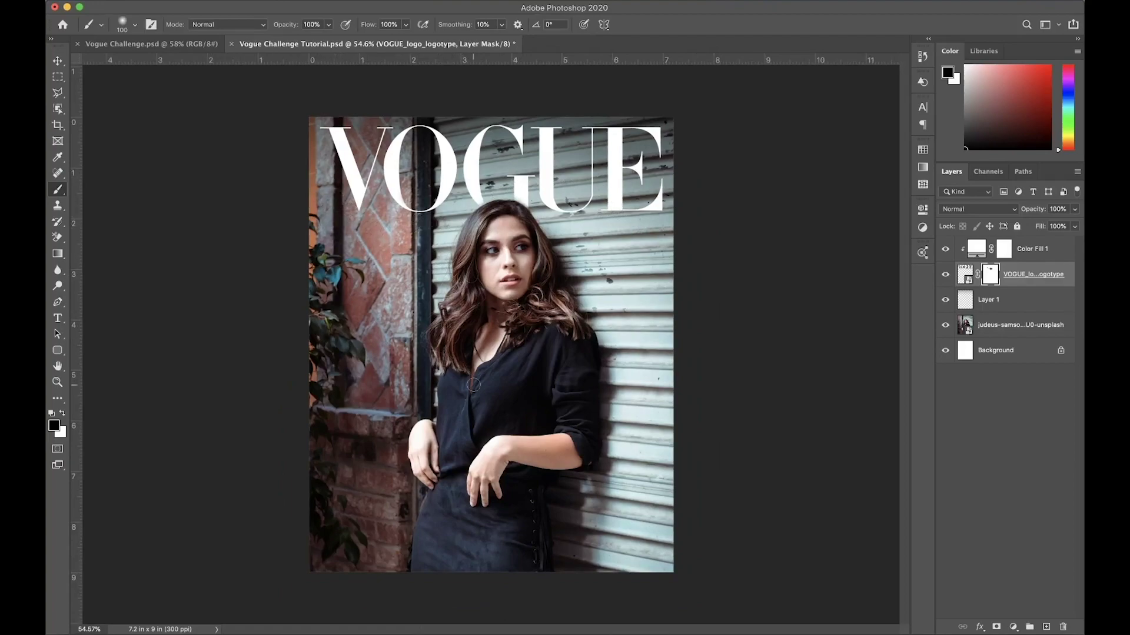
Add a text layer reading JUN 20 in 14 pt Helvetica Medium above the Color Fill layer
key(t)
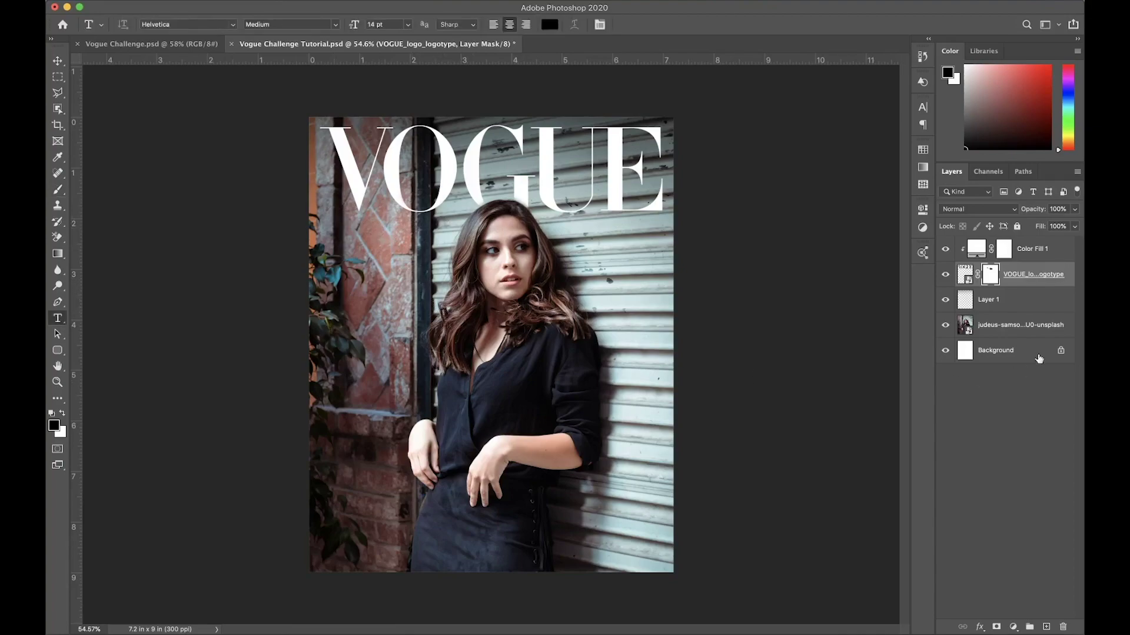
click(1026, 256)
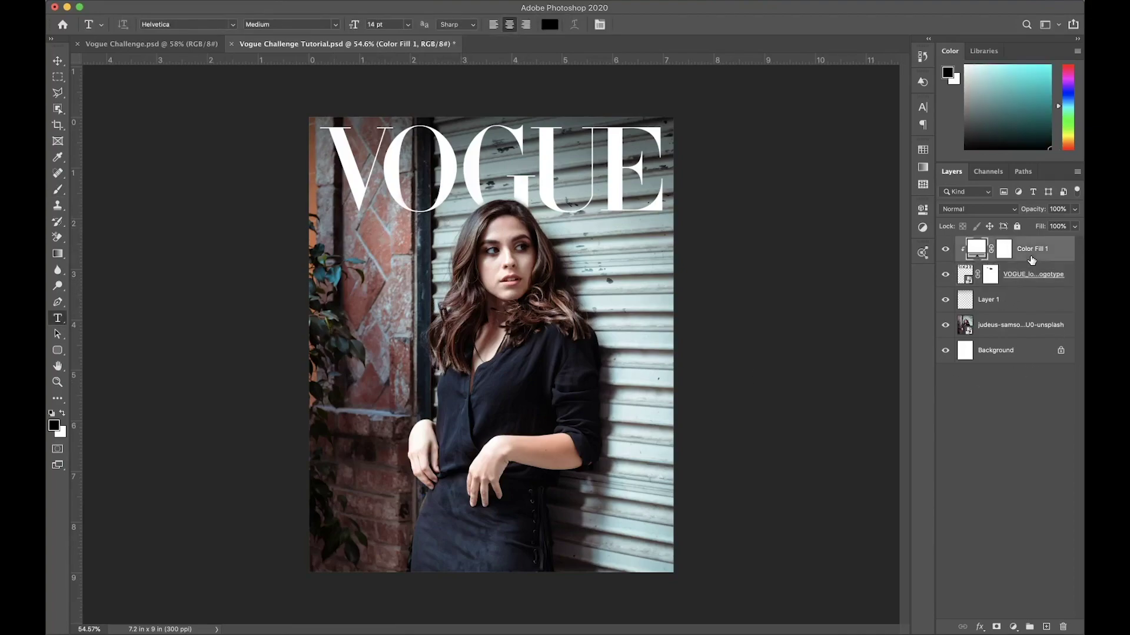
click(423, 320)
key(BackSpace)
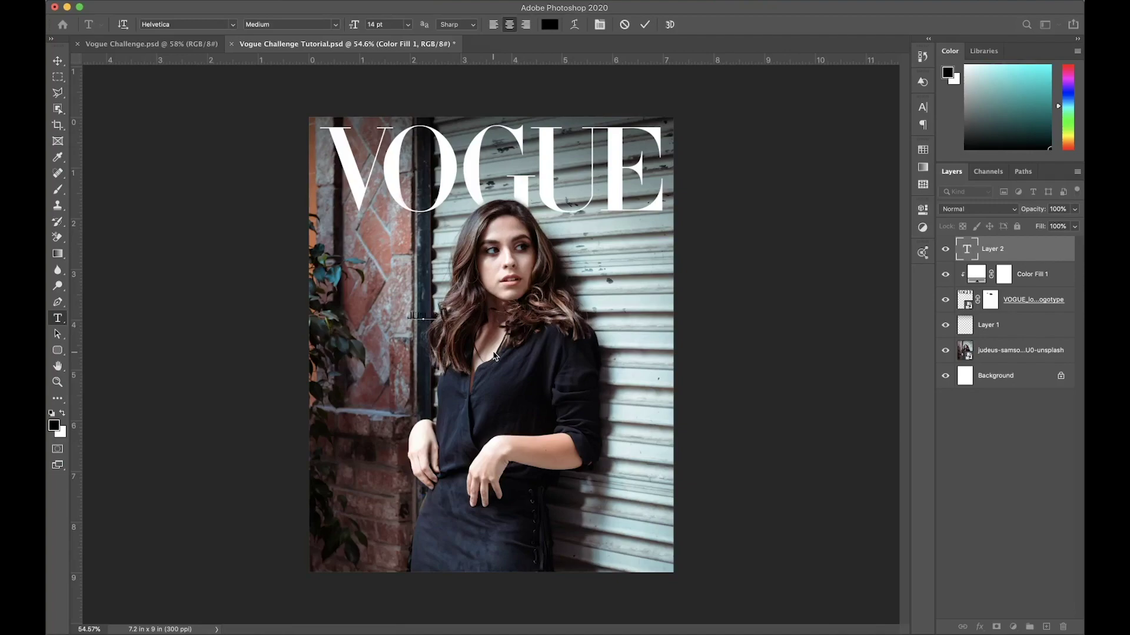
click(501, 360)
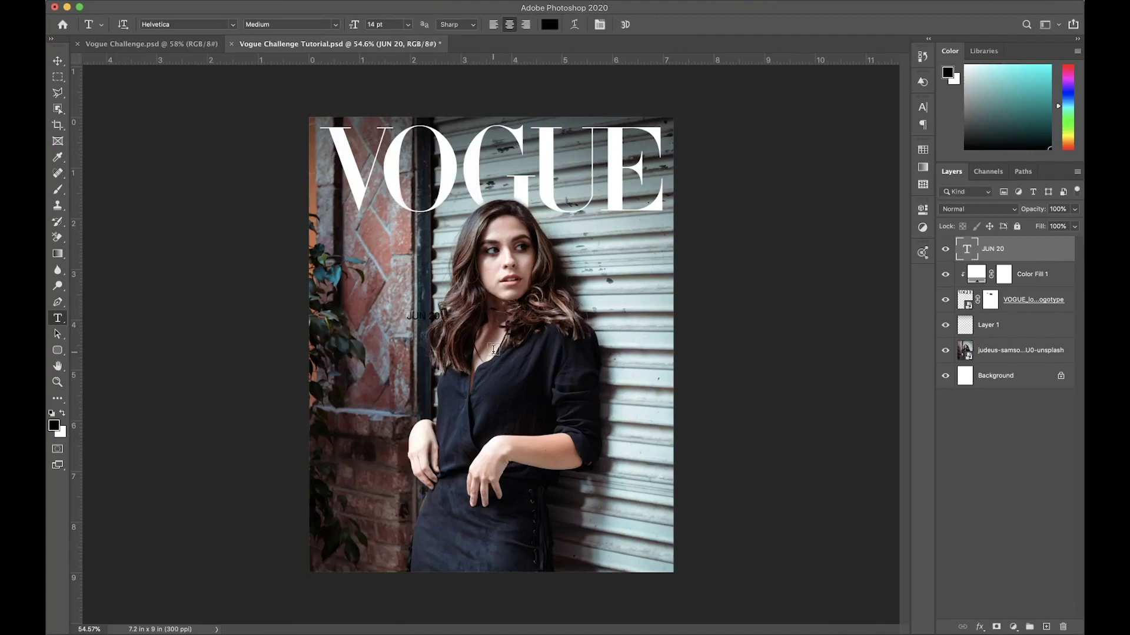
Change the JUN 20 text color to white (ffffff)
click(548, 25)
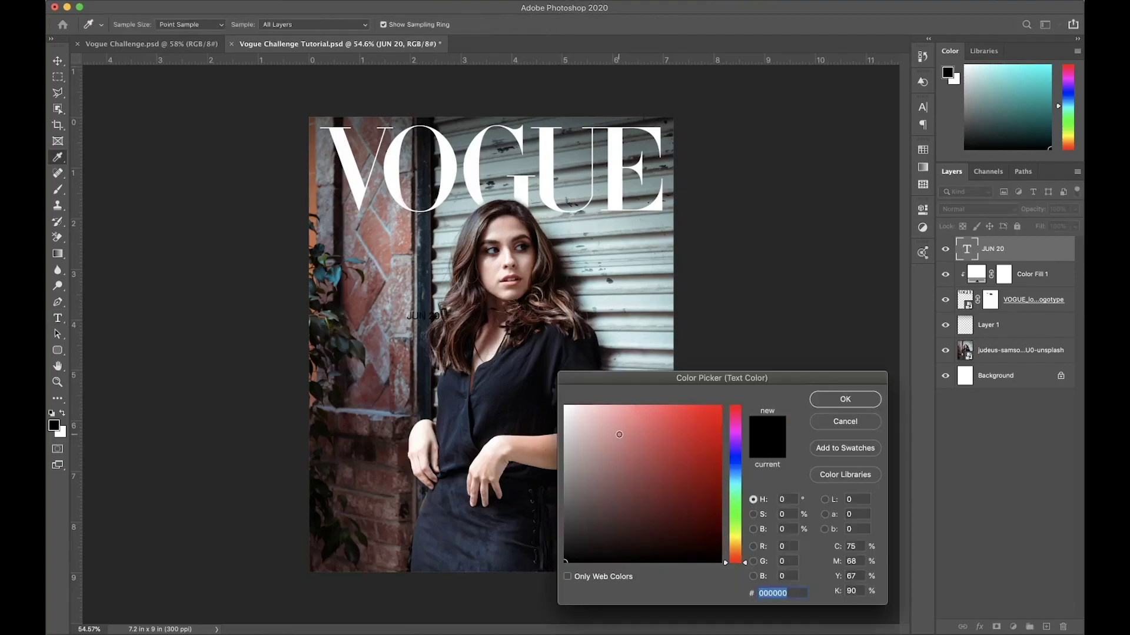
drag(619, 434, 558, 388)
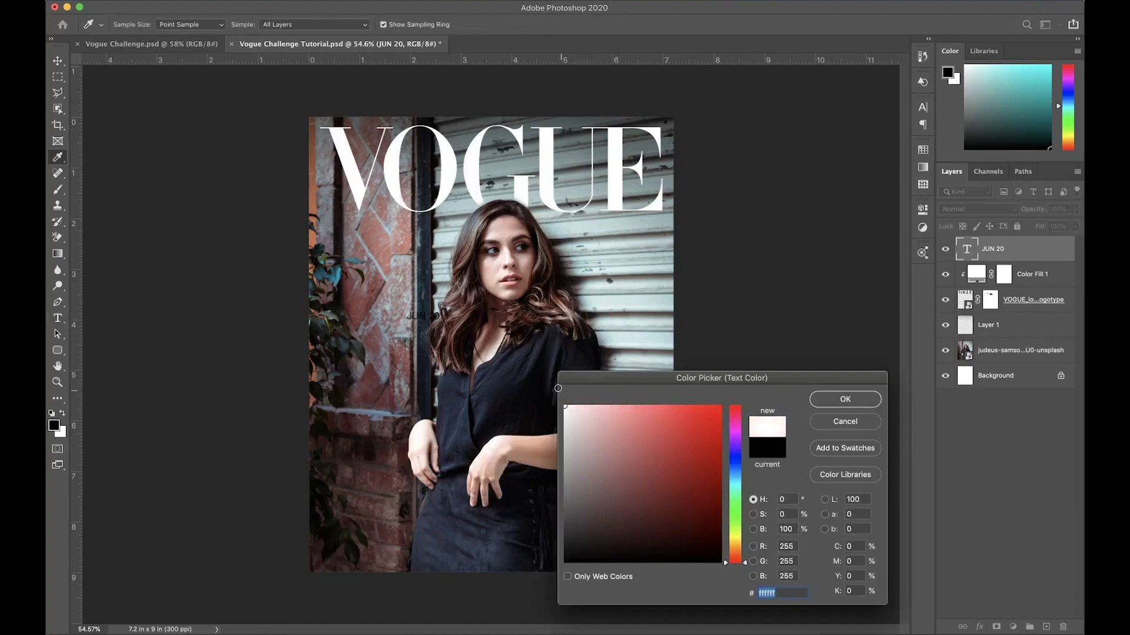
click(855, 401)
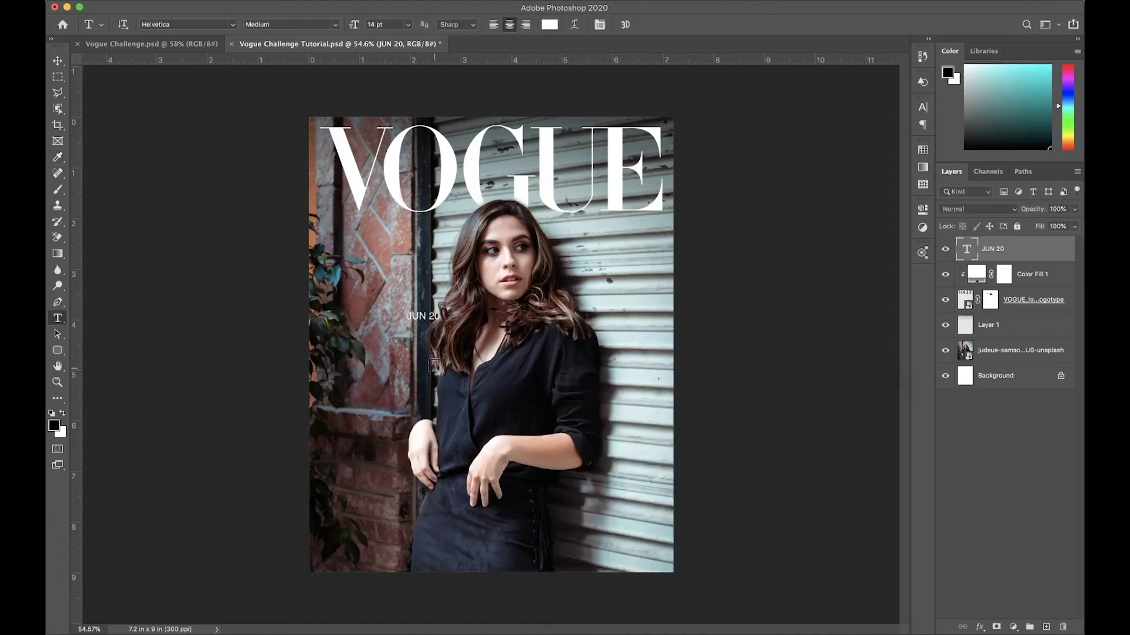
Move the JUN 20 text to the cover's left margin beside the base of the V and scale it down to 10.38 pt
key(super+t)
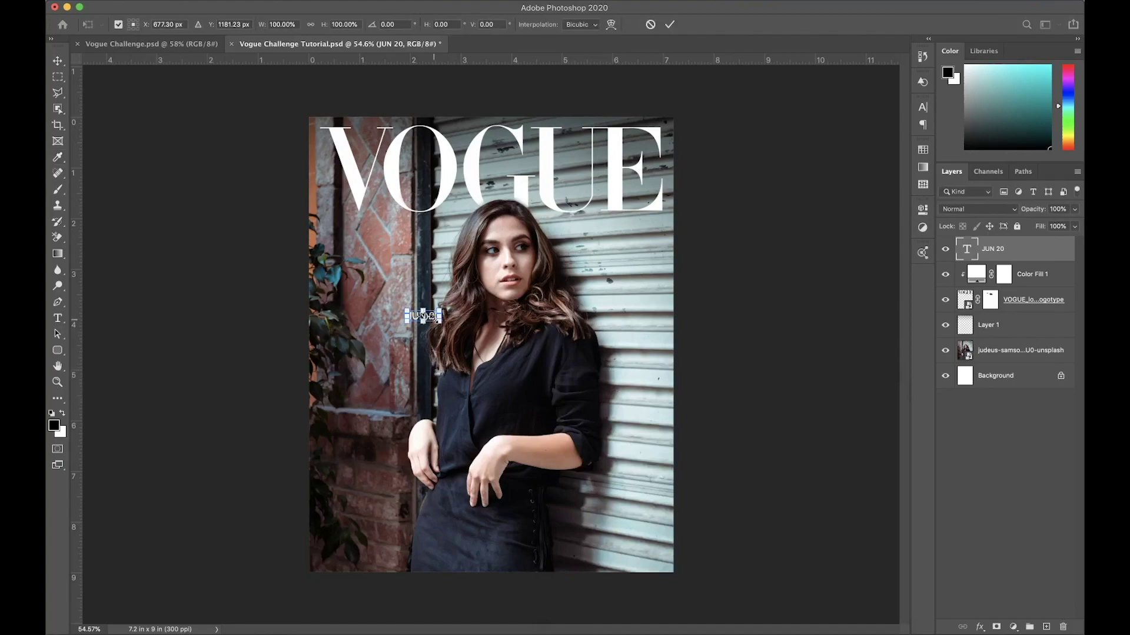
drag(432, 316, 338, 201)
key(super+plus)
key(super+plus)
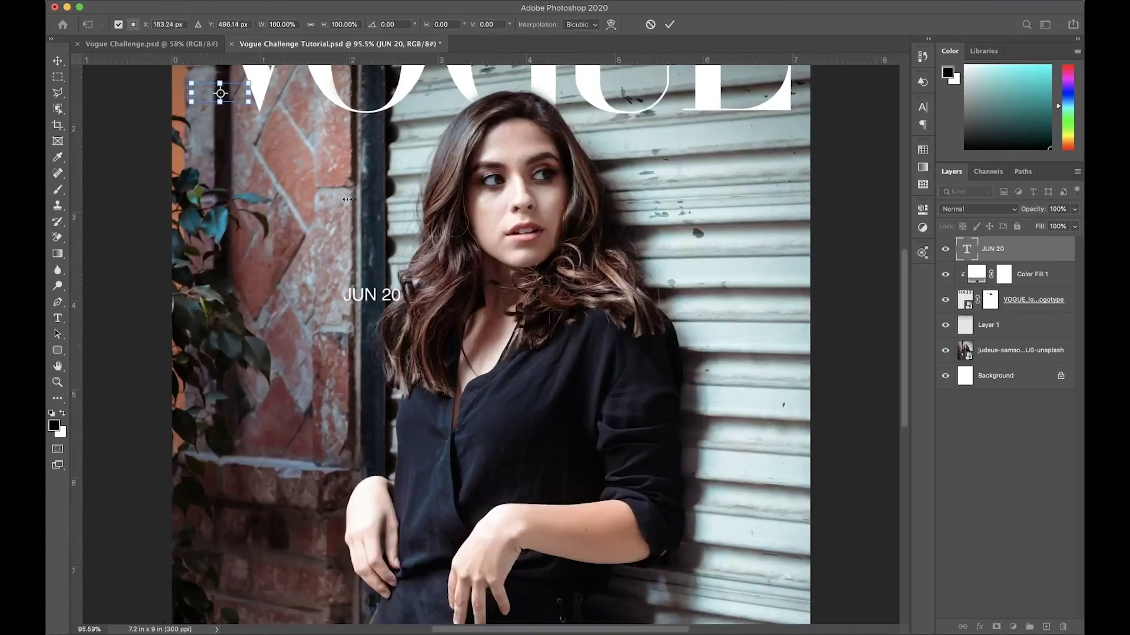
scroll(347, 199, left, 5)
scroll(347, 199, up, 6)
mouse_move(433, 320)
mouse_down()
mouse_move(446, 331)
mouse_move(415, 314)
mouse_up()
key(Return)
key(super+minus)
scroll(416, 312, down, 1)
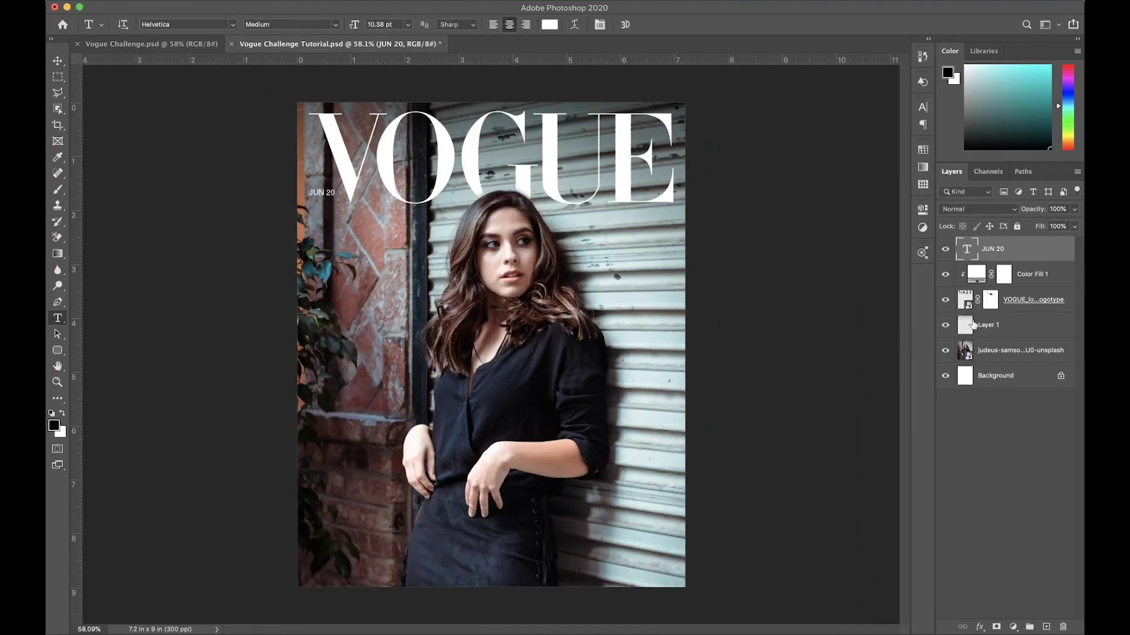
Compare the logo with and without the Color Fill layer
click(945, 274)
click(947, 275)
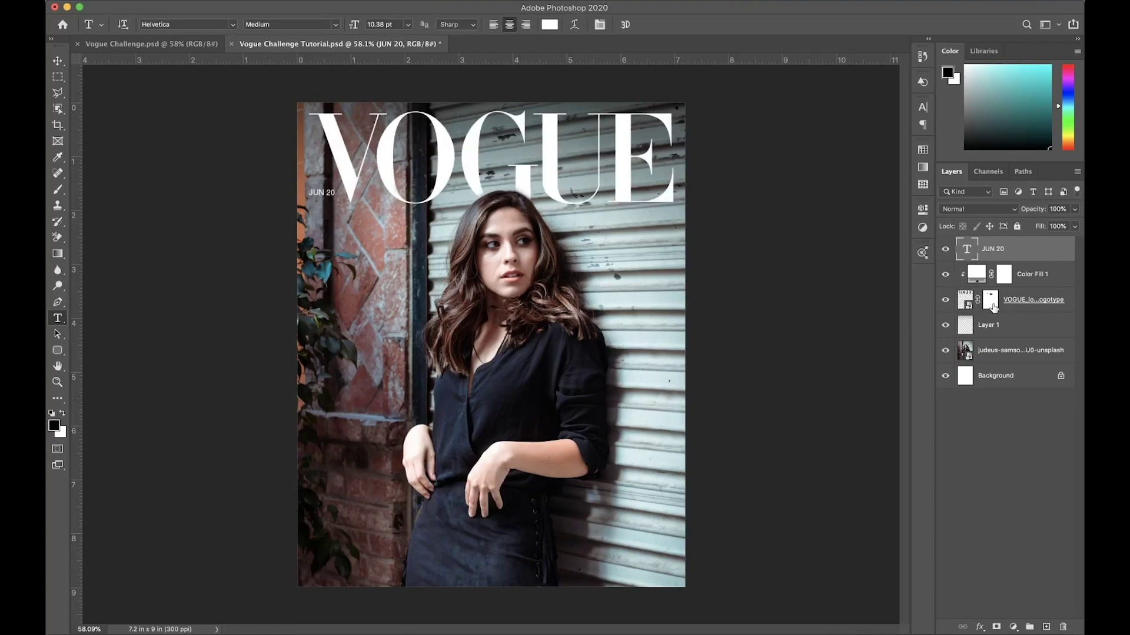